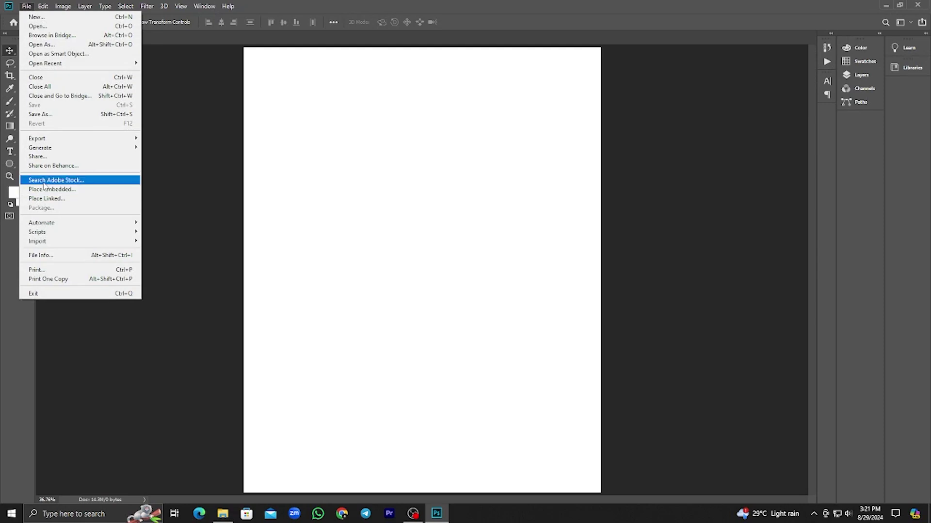
Step: Place dog.jpg as an embedded image in the blank document and commit the placement
left_click(51, 189)
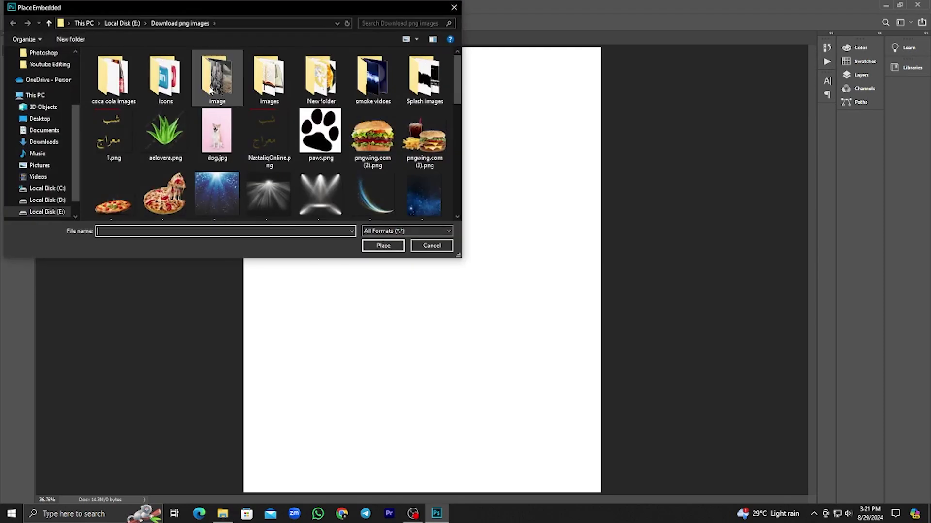
left_click(213, 131)
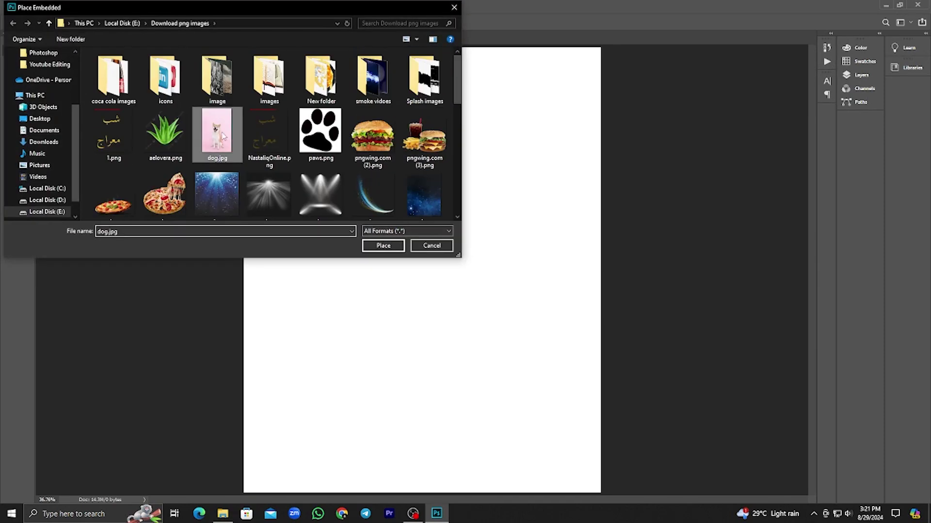
left_click(383, 246)
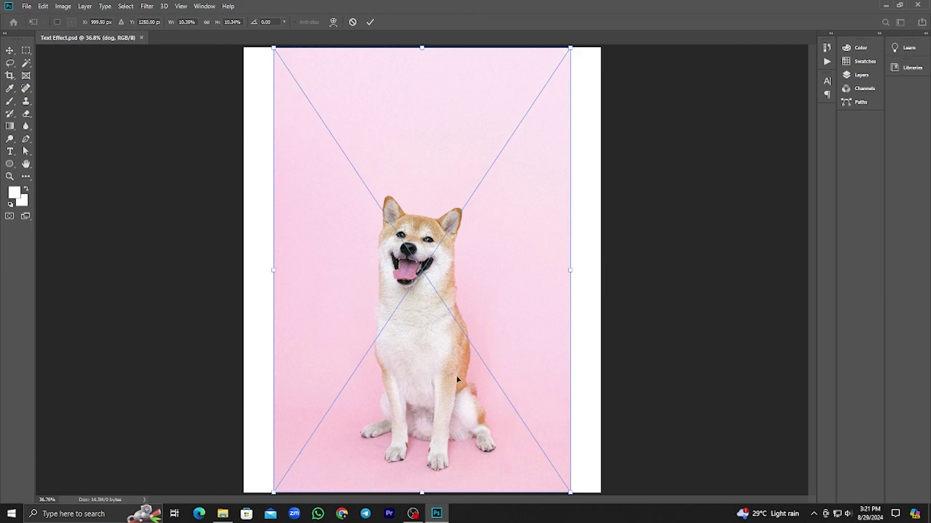
scroll(457, 380, "down", 2)
key("Return")
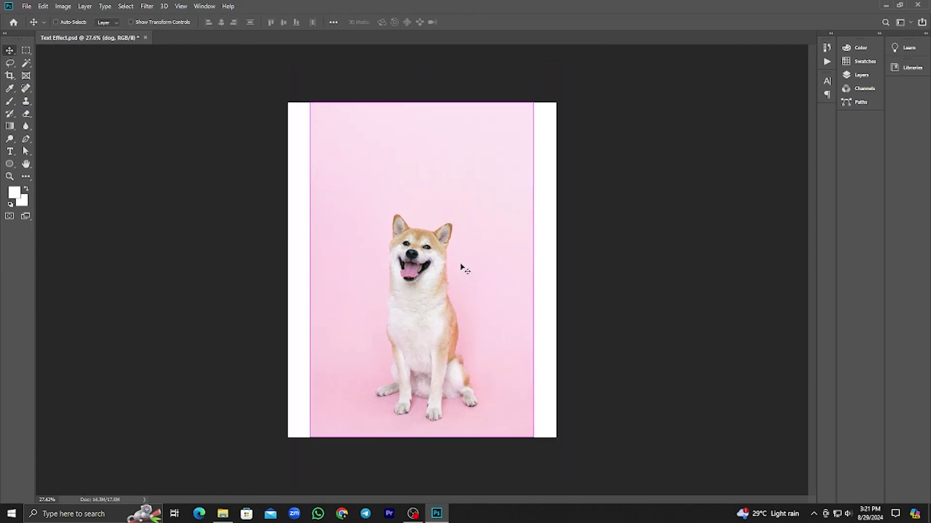
Step: Scale the dog image to about 23.6% and reposition it so it fills the canvas with the dog's head near the top
key("ctrl+t")
left_click_drag(531, 274, 747, 221)
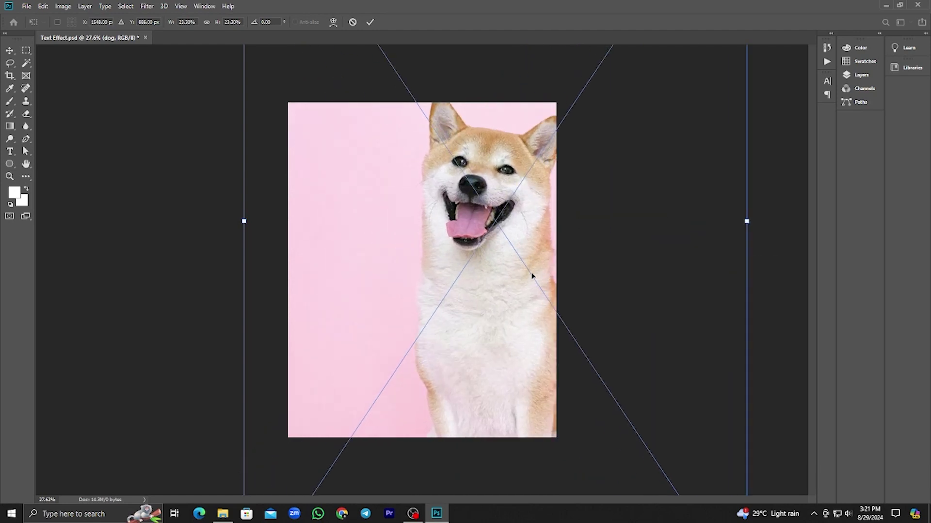
left_click_drag(492, 270, 428, 279)
left_click_drag(666, 234, 675, 232)
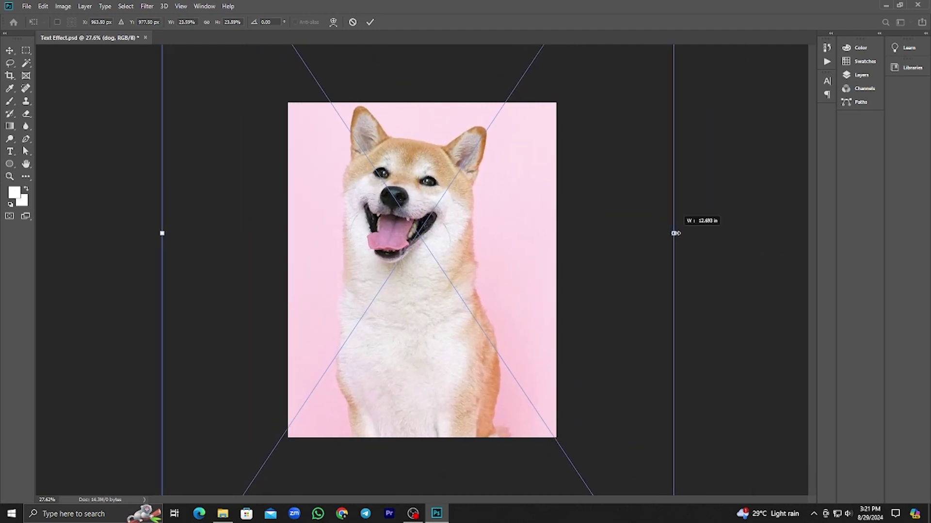
mouse_move(400, 314)
left_mouse_down()
mouse_move(416, 304)
mouse_move(405, 299)
left_mouse_up()
left_click(370, 22)
key("ctrl+0")
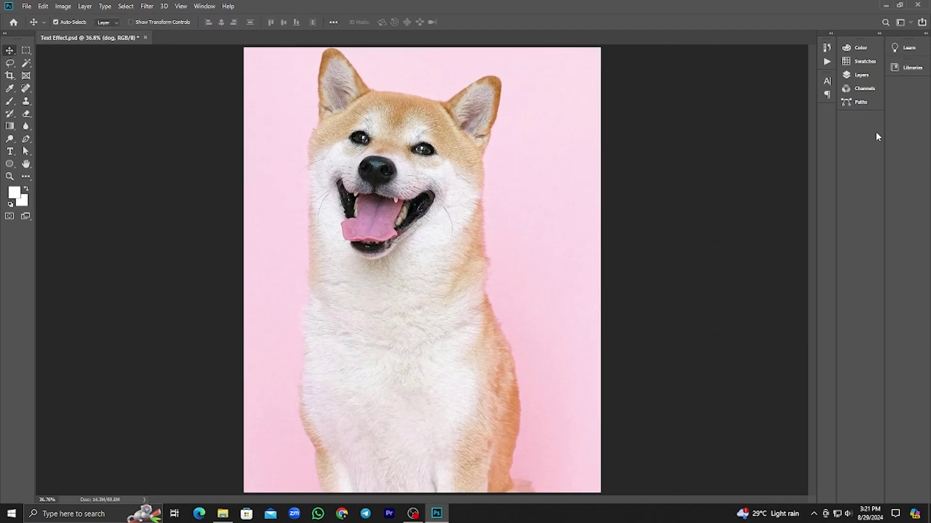
Step: Add the text "DOG" in black Showcard Gothic over the dog, with each letter on its own line
left_click(862, 75)
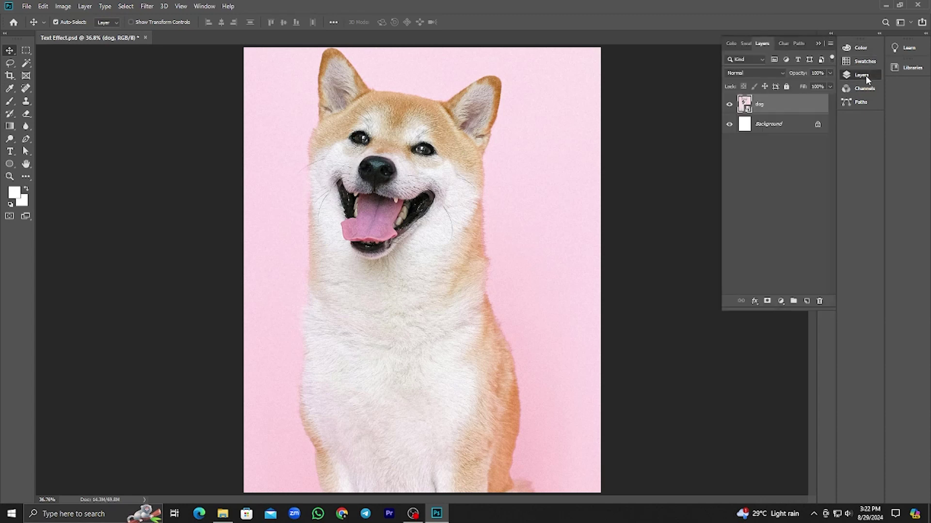
left_click(9, 151)
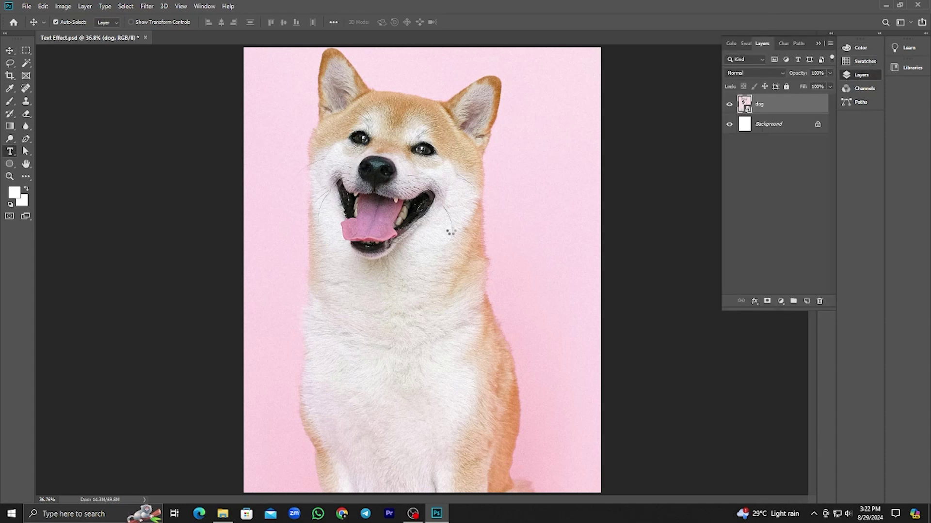
left_click(434, 269)
type("DOG")
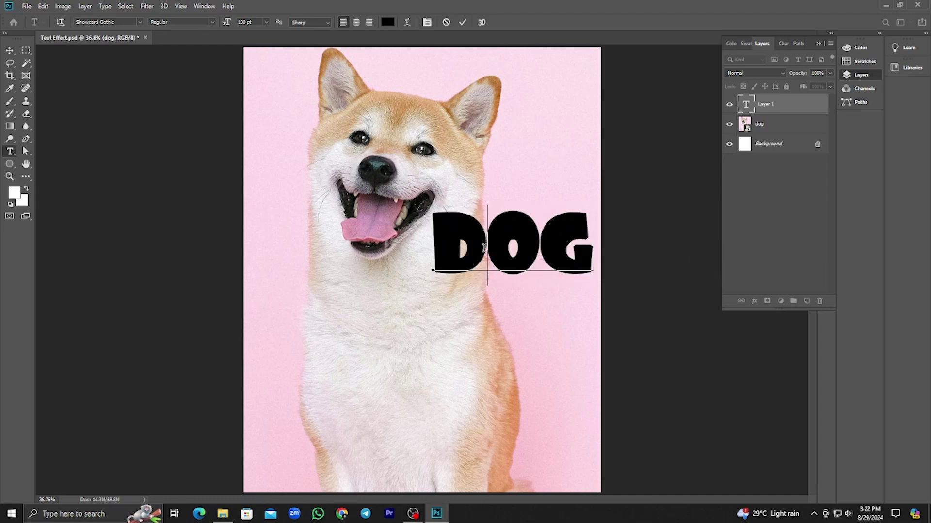
key("Return")
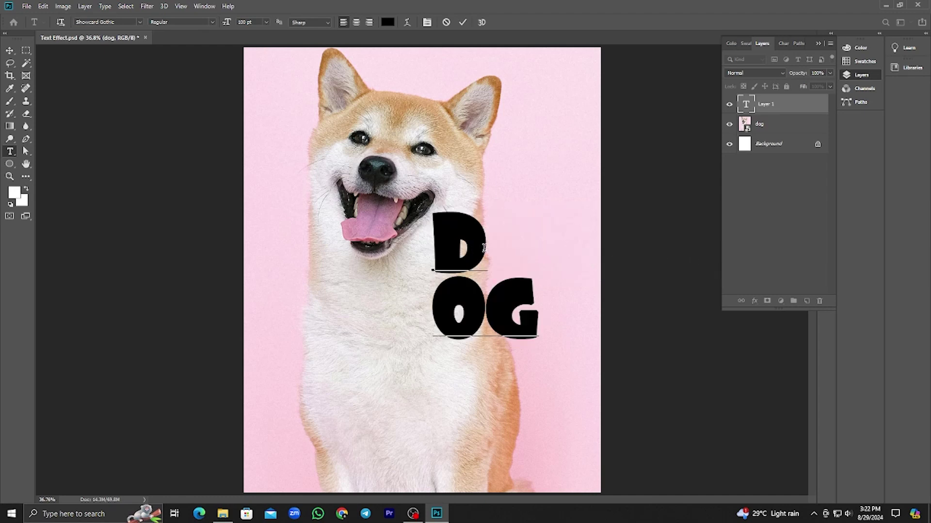
key("Right")
key("Return")
left_click(9, 50)
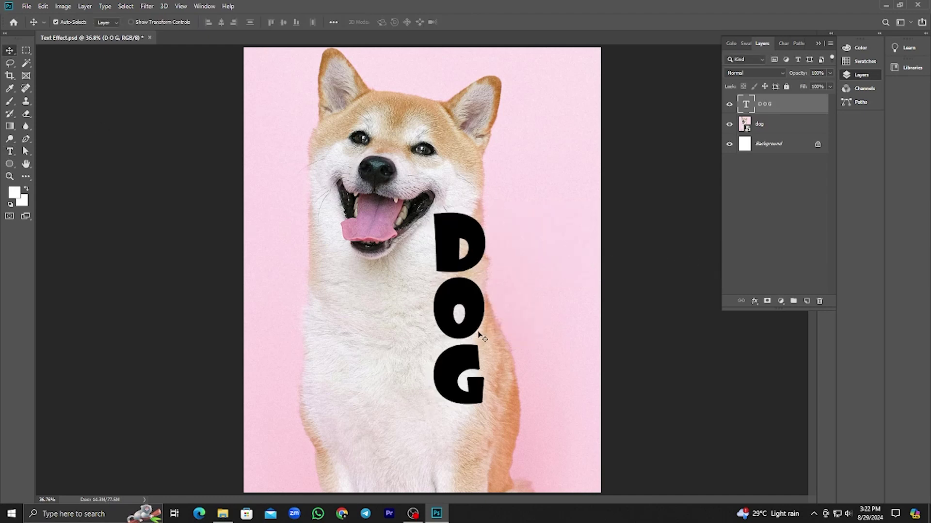
Step: Scale the stacked DOG text to about 196% and position it over the right side of the dog
left_click_drag(482, 332, 472, 251)
key("ctrl+t")
left_click_drag(484, 336, 588, 478)
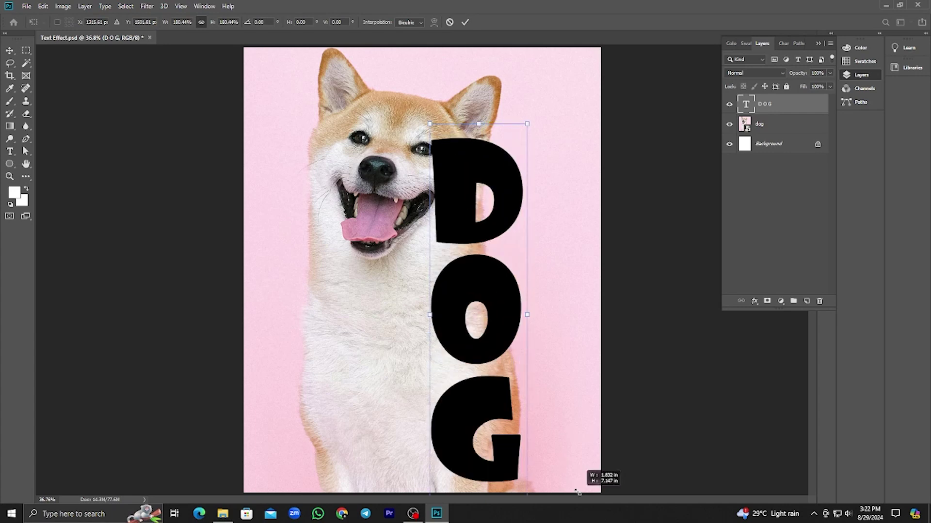
left_click_drag(468, 449, 472, 381)
left_click_drag(523, 275, 538, 297)
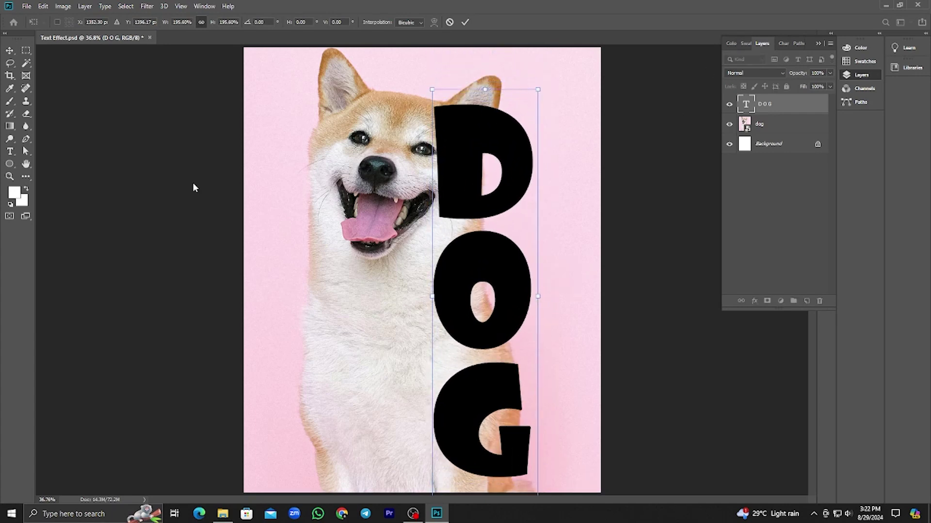
Step: Set the leading of all the DOG text to 168 pt
left_click(10, 151)
left_click_drag(442, 157, 507, 392)
key("ctrl+t")
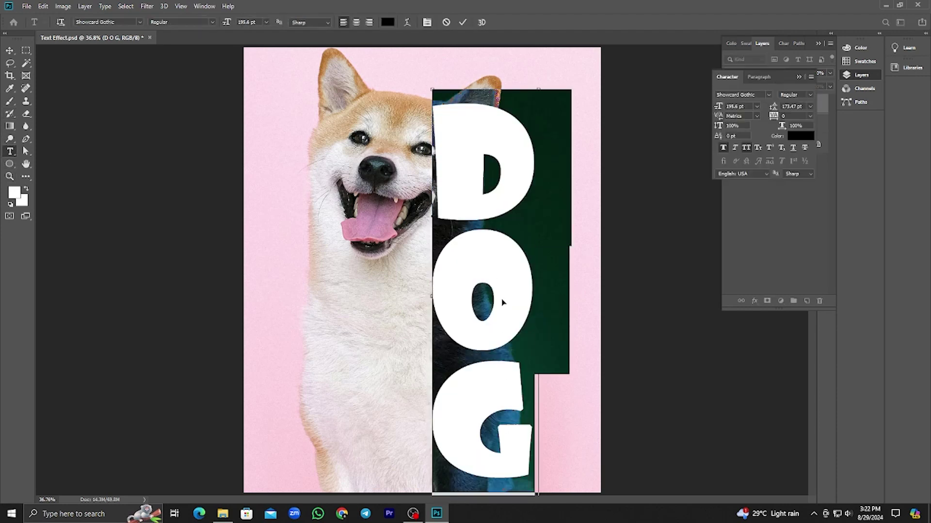
left_click_drag(783, 71, 650, 61)
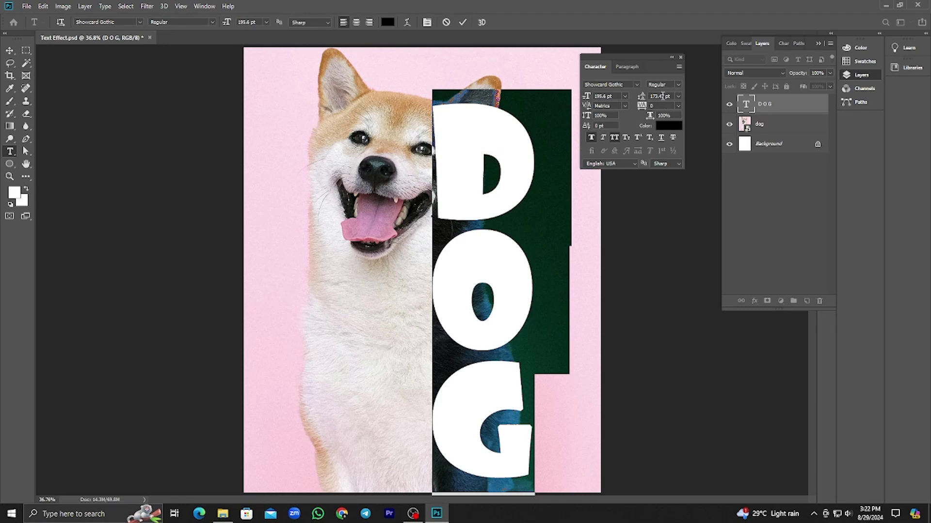
left_click_drag(670, 96, 648, 98)
key("Down")
key("Down")
key("Down")
key("Down")
key("Down")
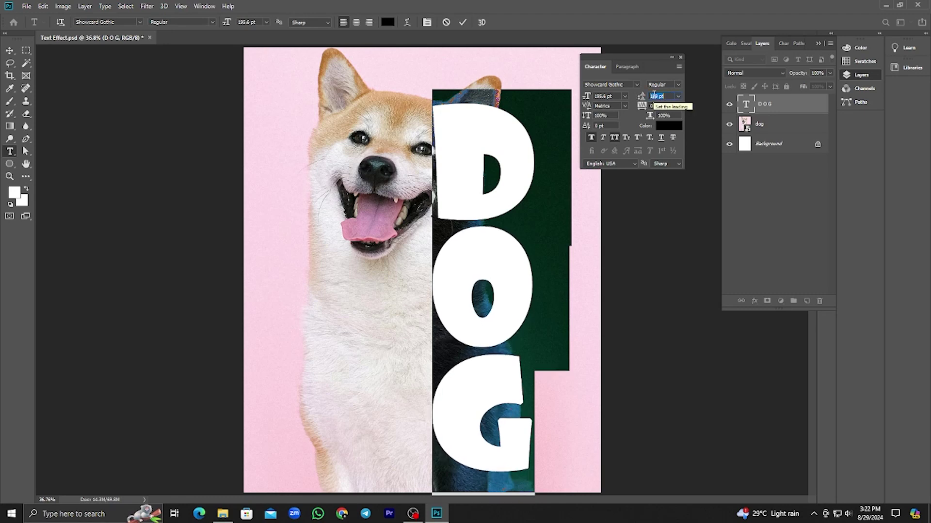
key("Down")
key("Down")
key("Down")
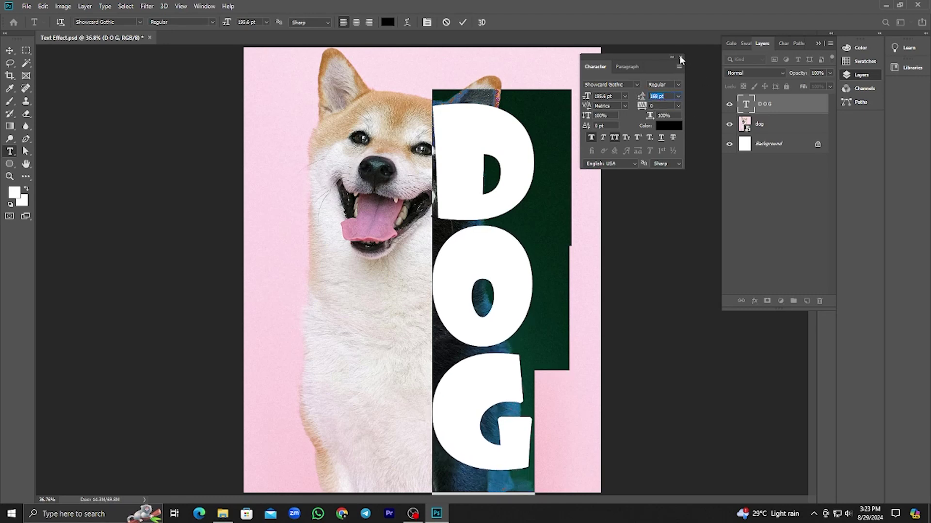
left_click(9, 50)
Step: Enlarge the DOG text a little more and position it along the dog's right side, spanning most of the canvas height
left_click_drag(492, 322, 529, 302)
key("ctrl+t")
left_click_drag(436, 296, 452, 302)
left_click_drag(552, 321, 561, 303)
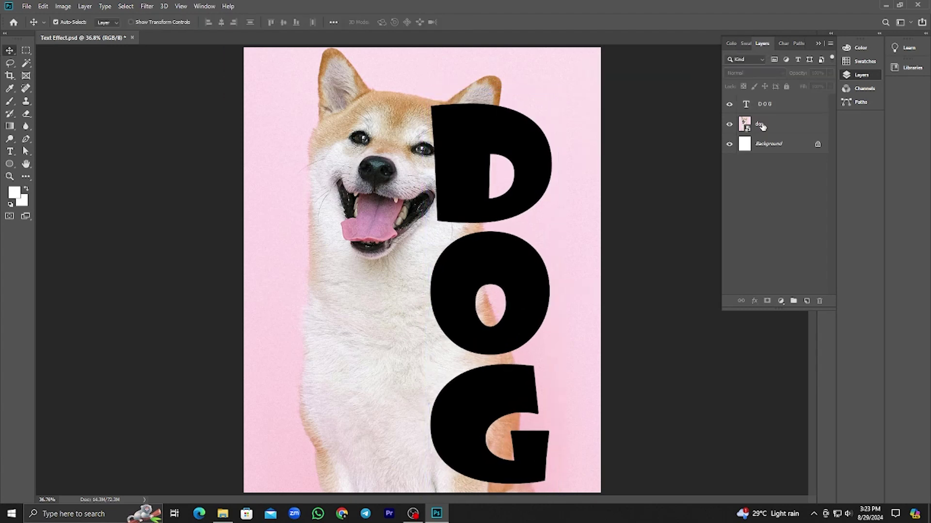
Step: Duplicate the dog layer, move the copy above the text layer and clip it to the DOG text
left_click(761, 125)
key("ctrl+j")
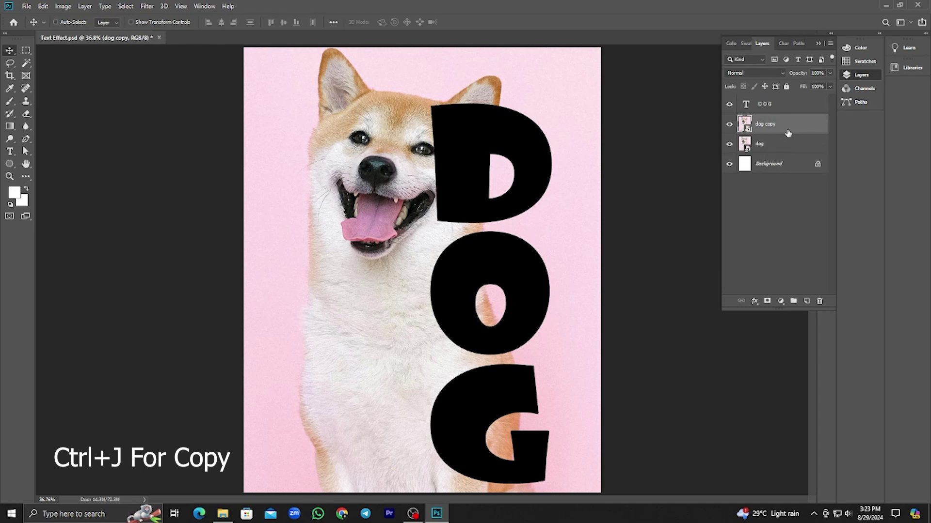
left_click_drag(788, 134, 782, 103)
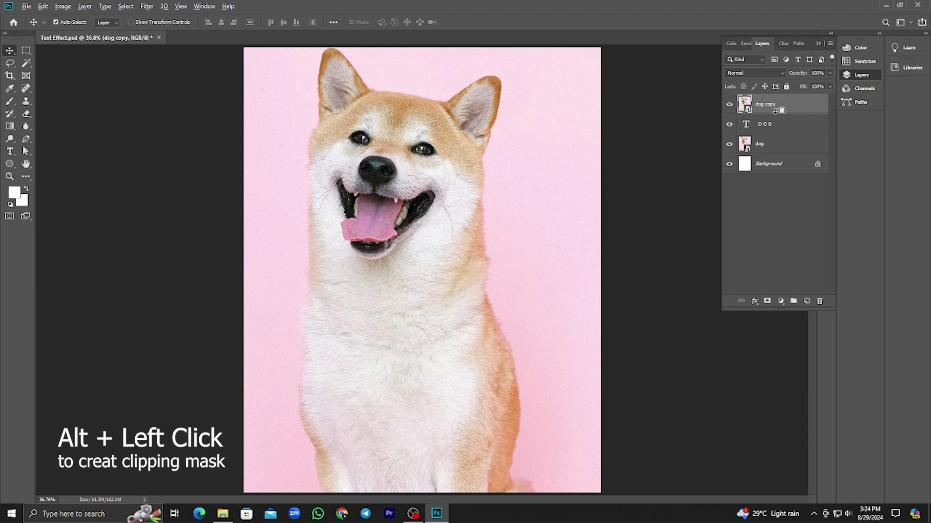
left_click(775, 111, "alt")
Step: Add a layer mask to the original dog layer and place a duplicate of the DOG text layer at the top of the stack
left_click(771, 148)
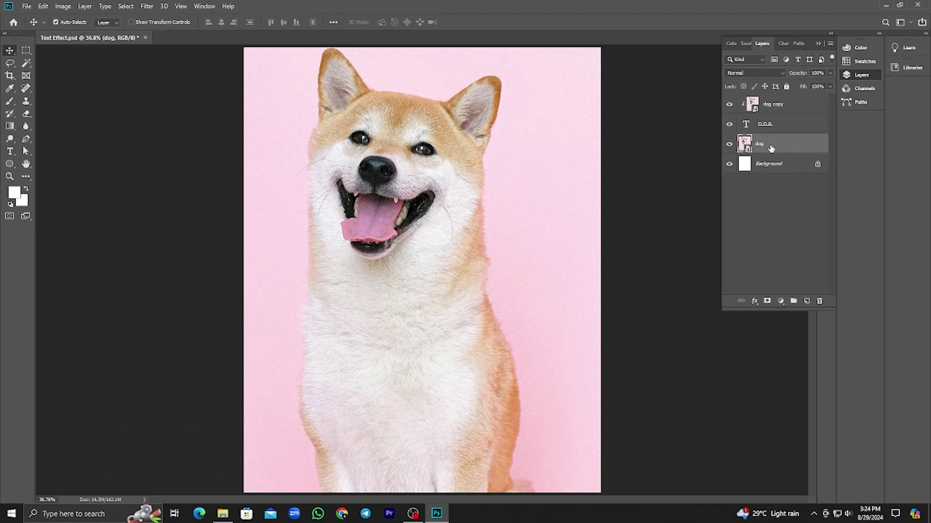
left_click(768, 301)
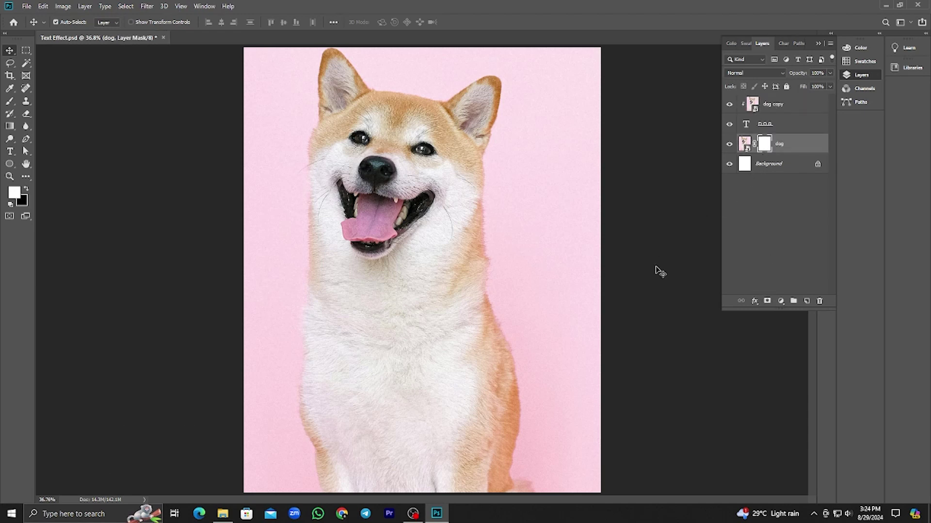
left_click(776, 127)
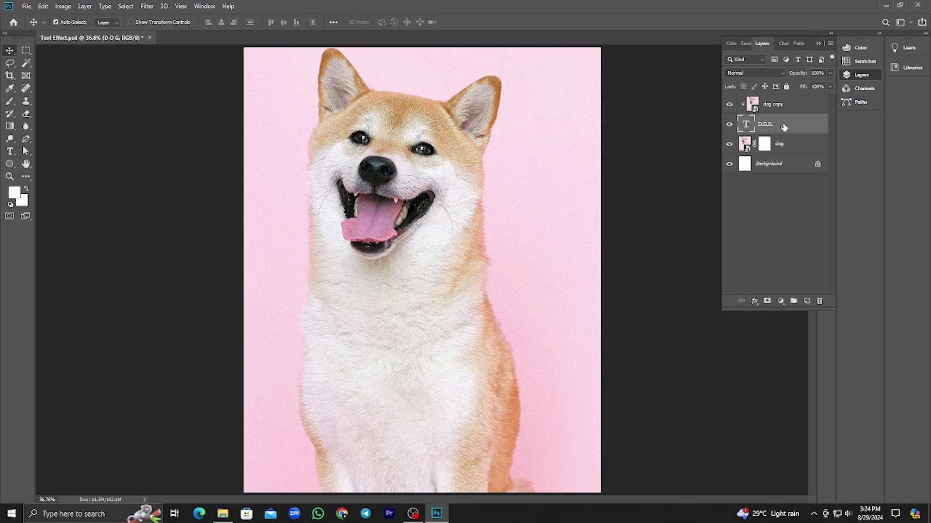
left_click_drag(783, 127, 786, 94)
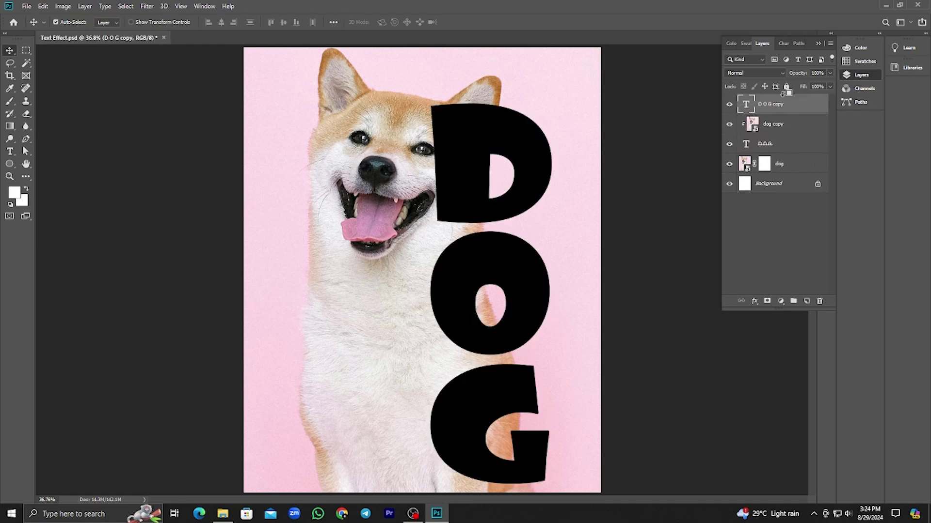
Step: Hide the part of the original dog image right of the D's left edge by filling a rectangular selection on its mask with black, and deselect
left_click(770, 165)
left_click(764, 164)
left_click(25, 50)
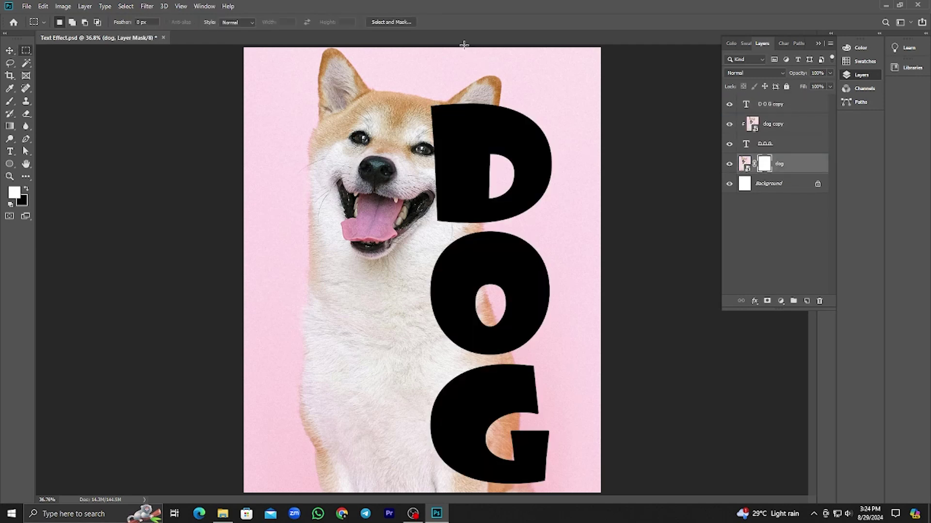
left_click_drag(454, 46, 604, 492)
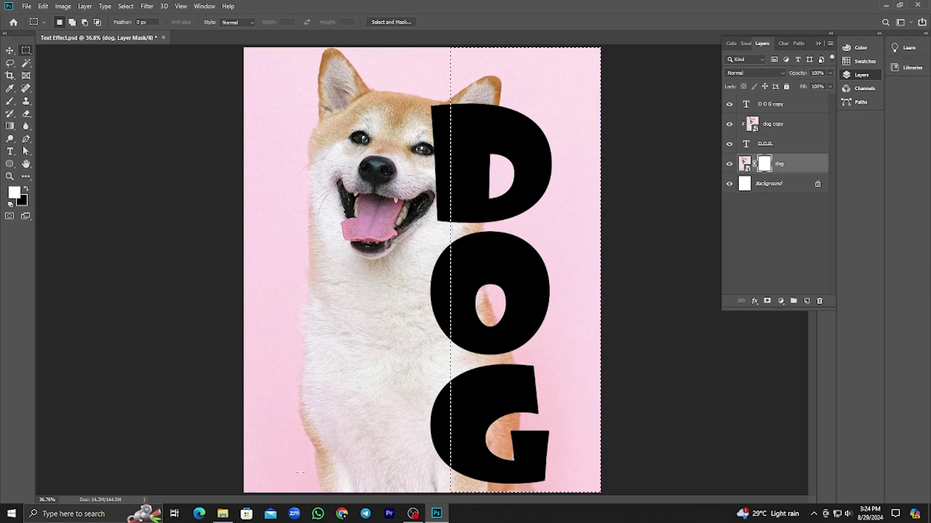
left_click(22, 201)
left_click(618, 163)
key("ctrl+BackSpace")
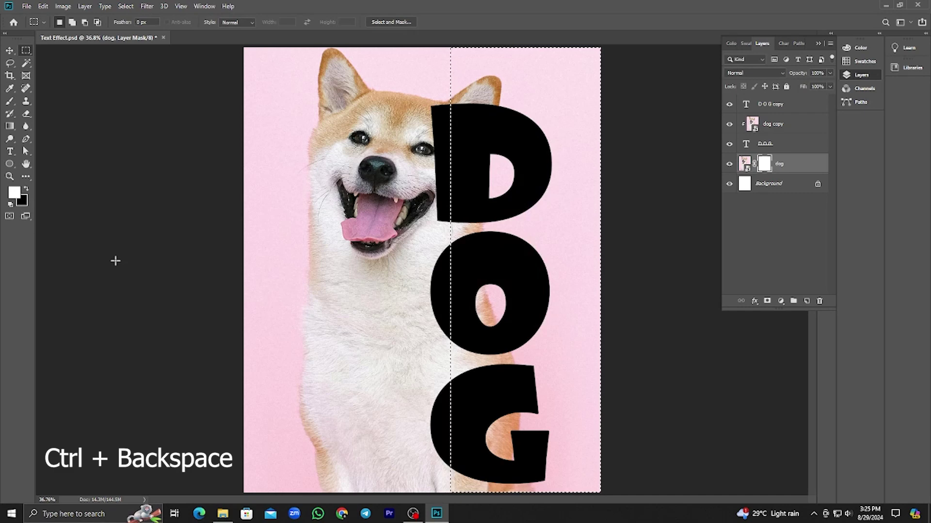
key("ctrl+BackSpace")
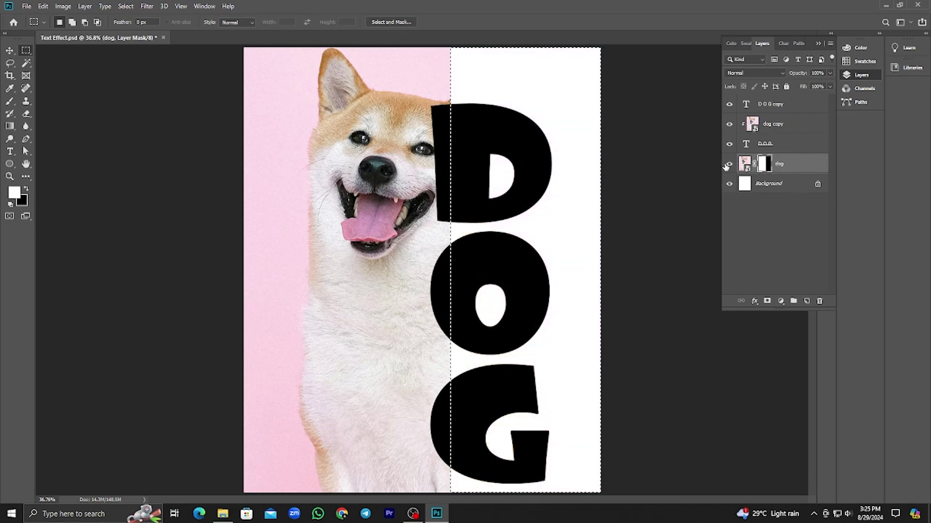
key("ctrl+d")
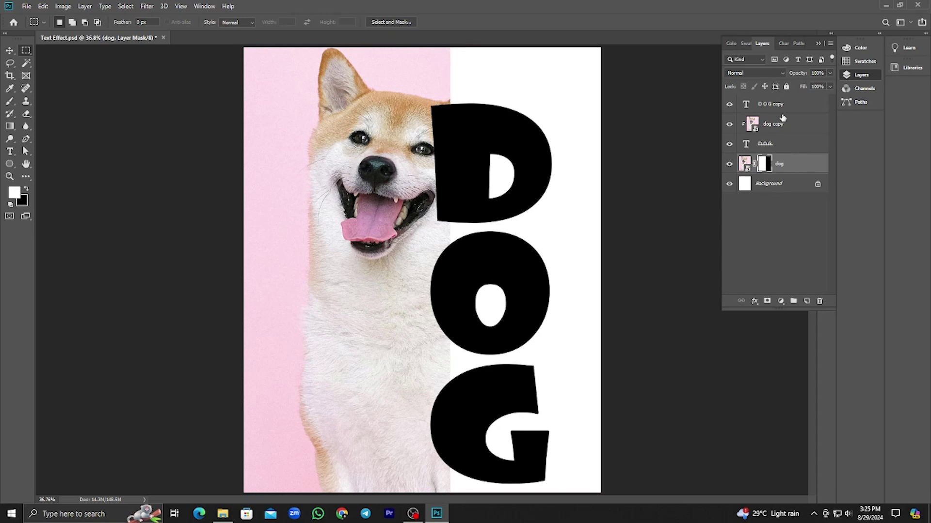
Step: Give the top DOG text copy a fill opacity of 0% and a thin dark brown outside stroke
double_click(799, 106)
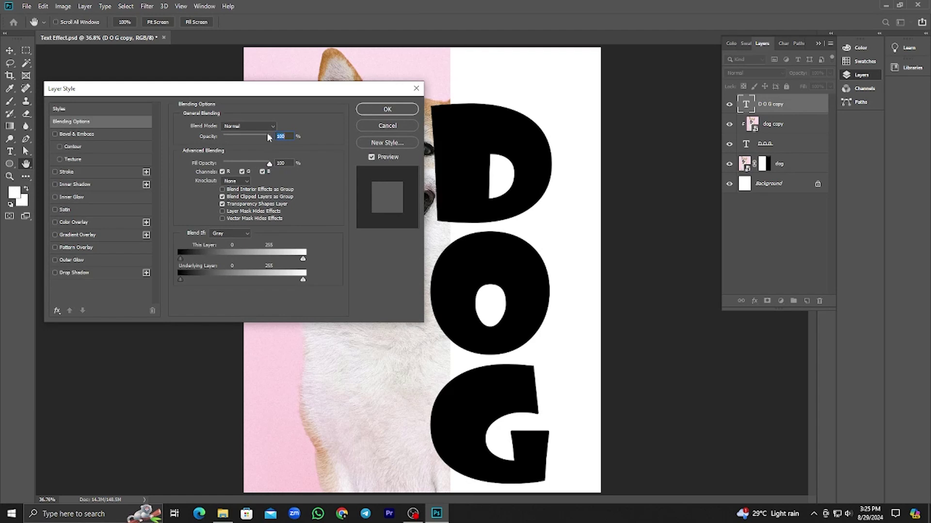
left_click_drag(270, 164, 202, 173)
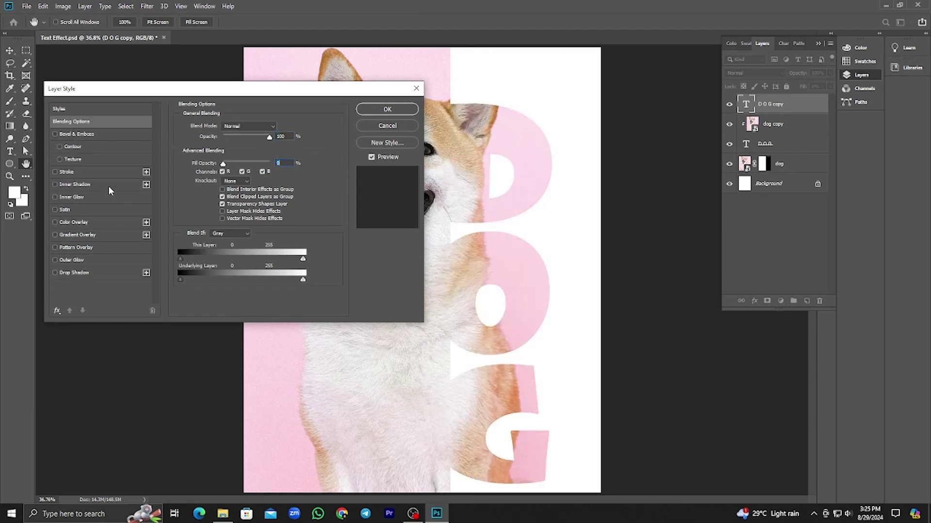
left_click(66, 171)
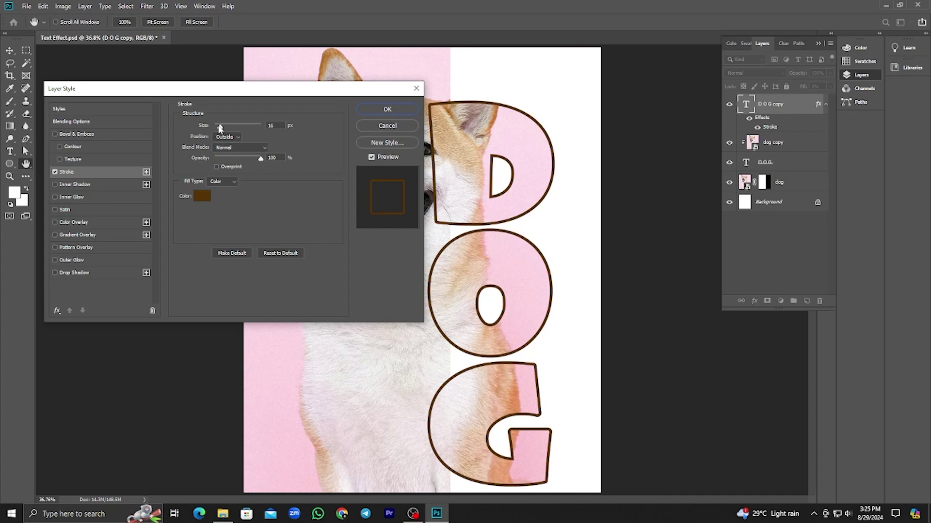
left_click_drag(220, 128, 220, 130)
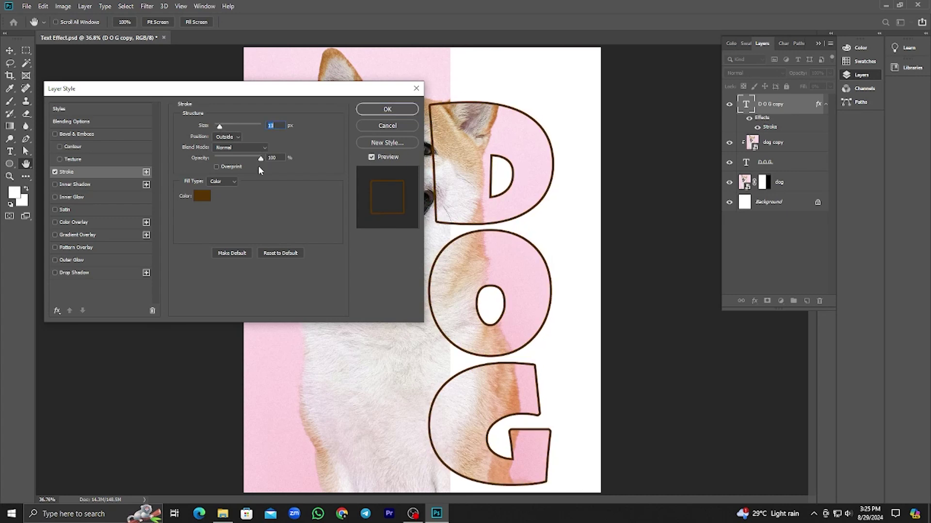
left_click(387, 110)
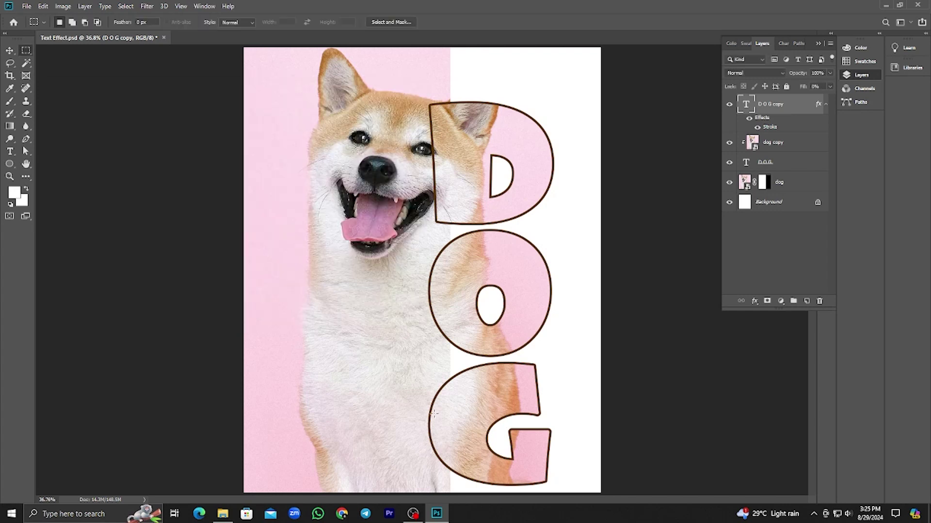
Step: Fill the Background layer with a brown sampled from the fur on the dog's forehead
left_click(10, 50)
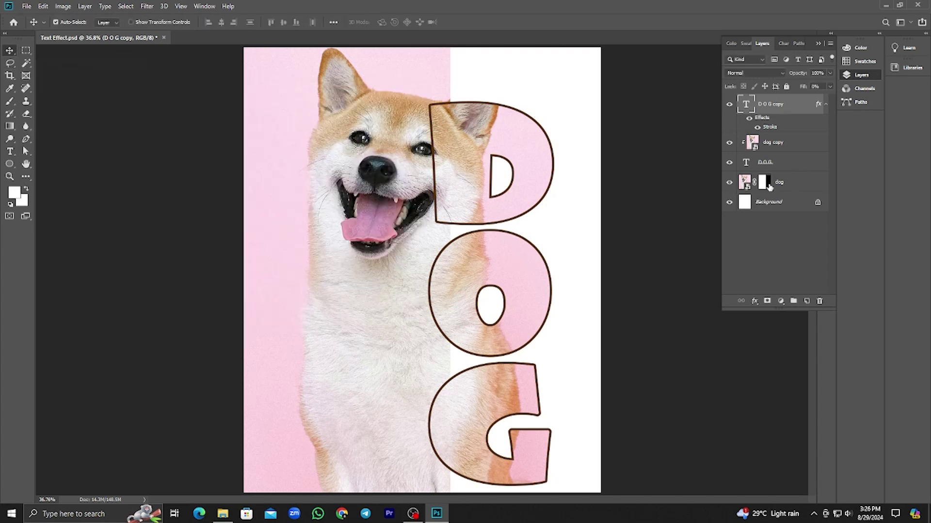
left_click(765, 208)
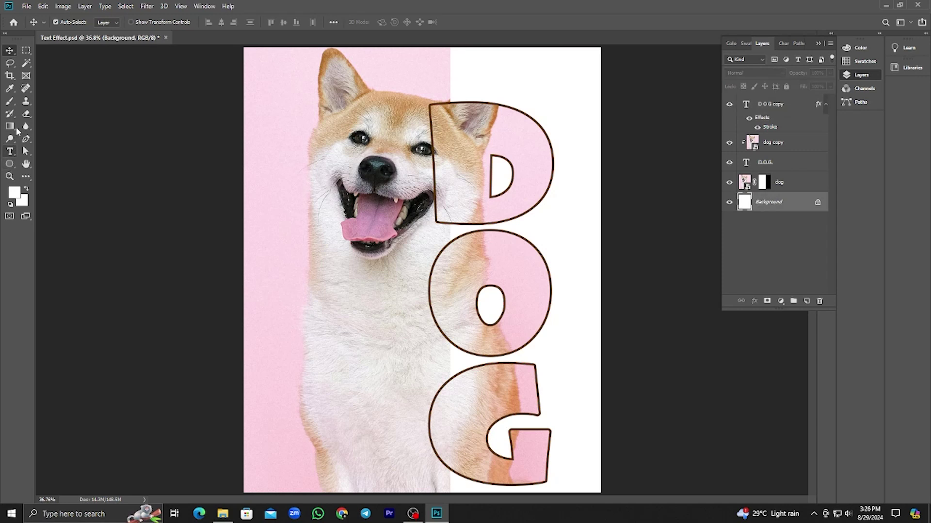
left_click(10, 89)
left_click(383, 95)
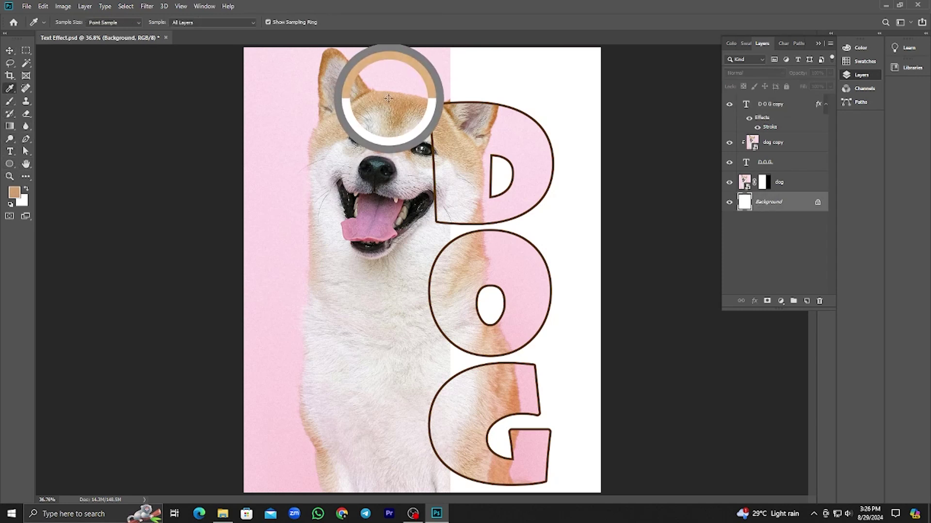
left_click(10, 52)
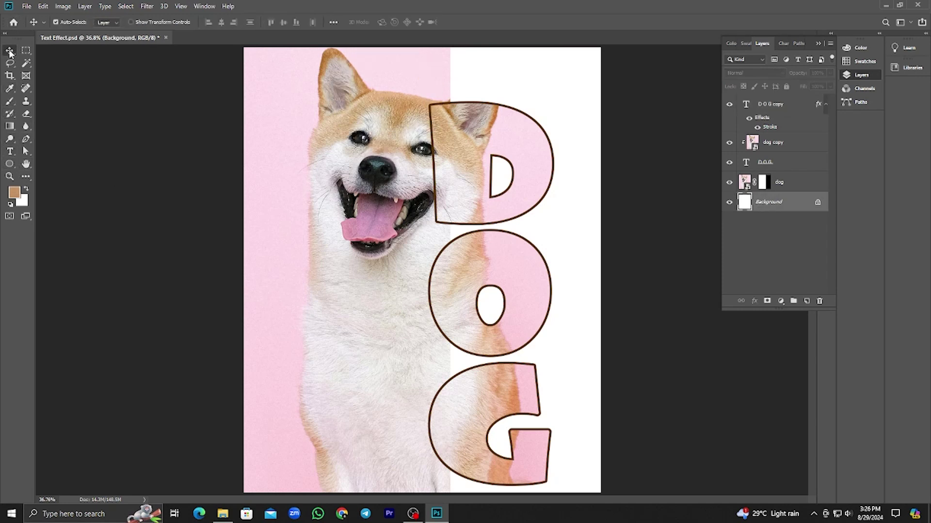
key("alt+BackSpace")
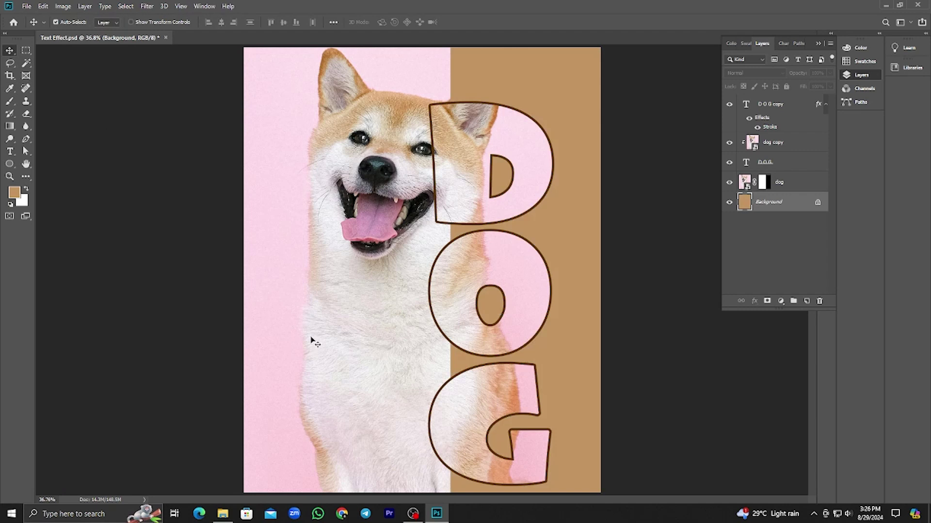
Step: Refill the Background layer with a lighter tan sampled from the dog's fur just inside the D's left edge
key("i")
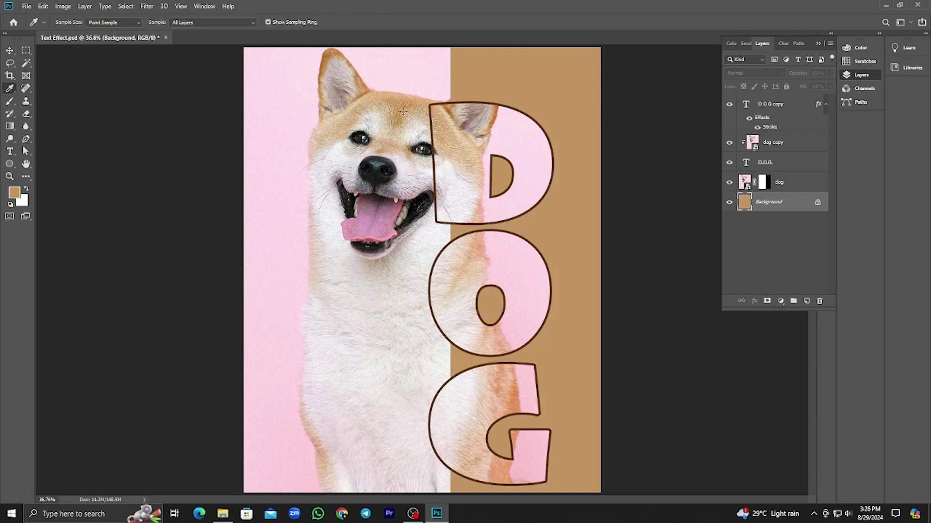
left_click_drag(440, 124, 443, 130)
left_click(442, 130)
left_click(10, 51)
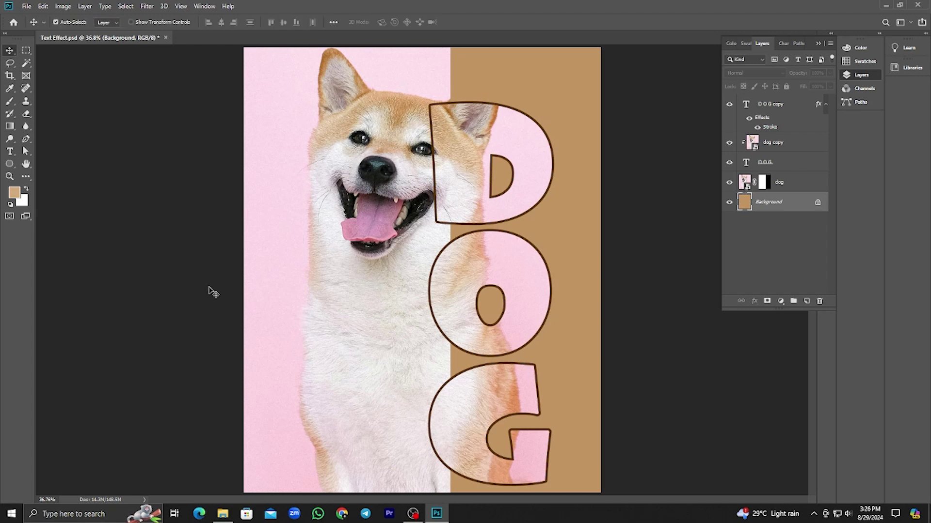
key("alt+BackSpace")
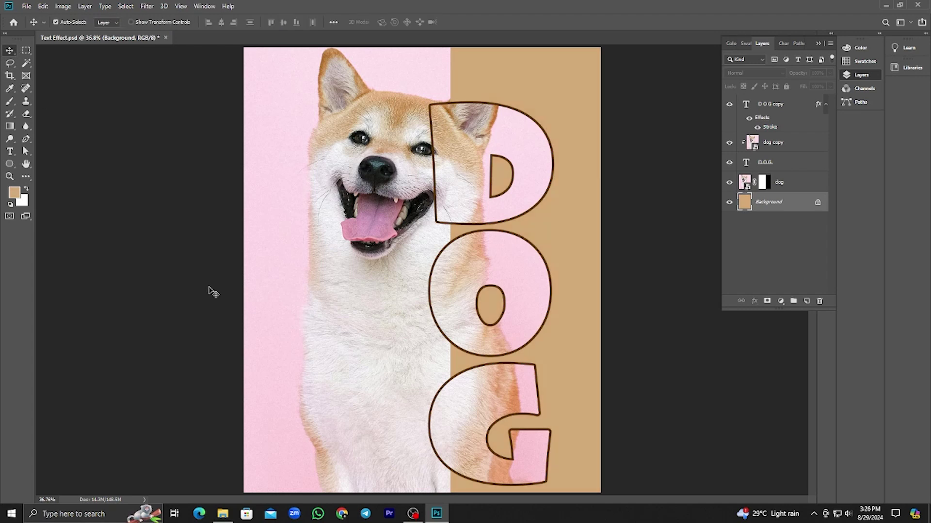
Step: Add the text EVERY DOG MATTERS in Showcard Gothic across the middle of the poster
left_click(165, 385)
left_click(9, 151)
left_click(310, 203)
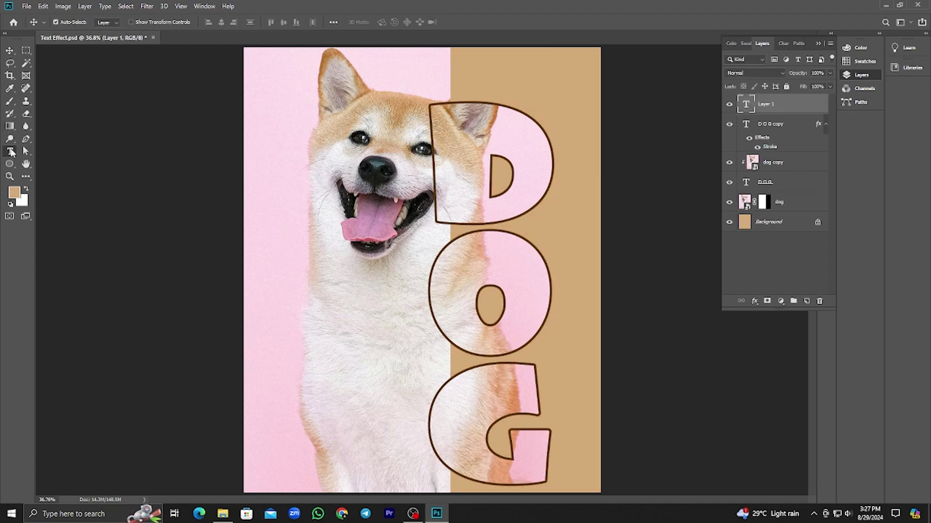
left_click(270, 294)
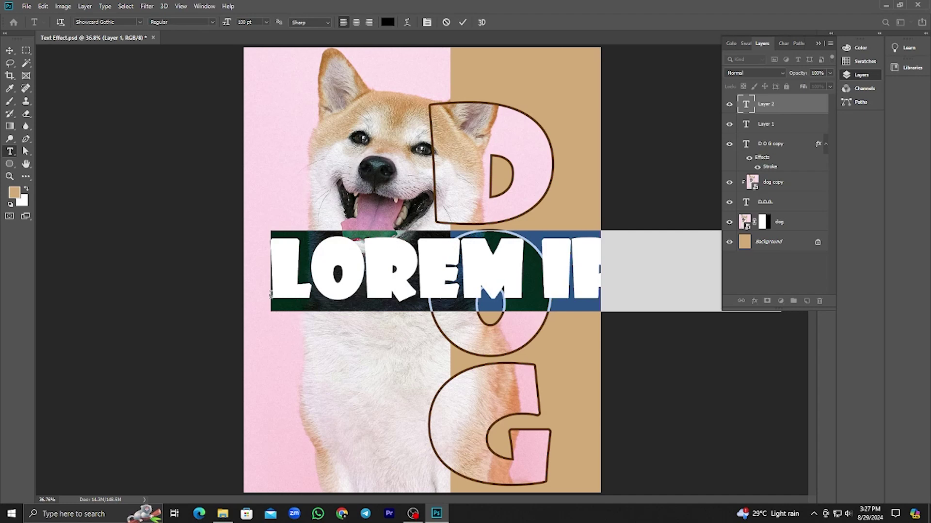
type("EVERY ")
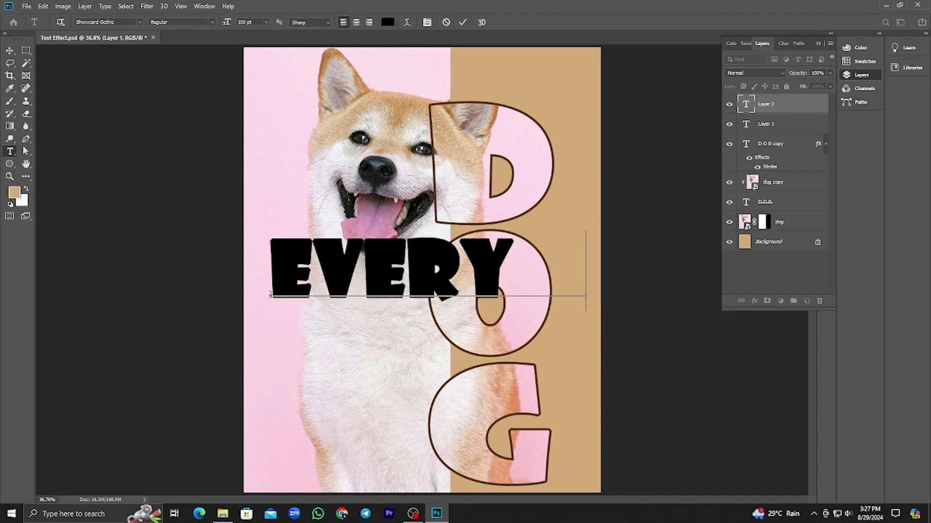
type("DOG")
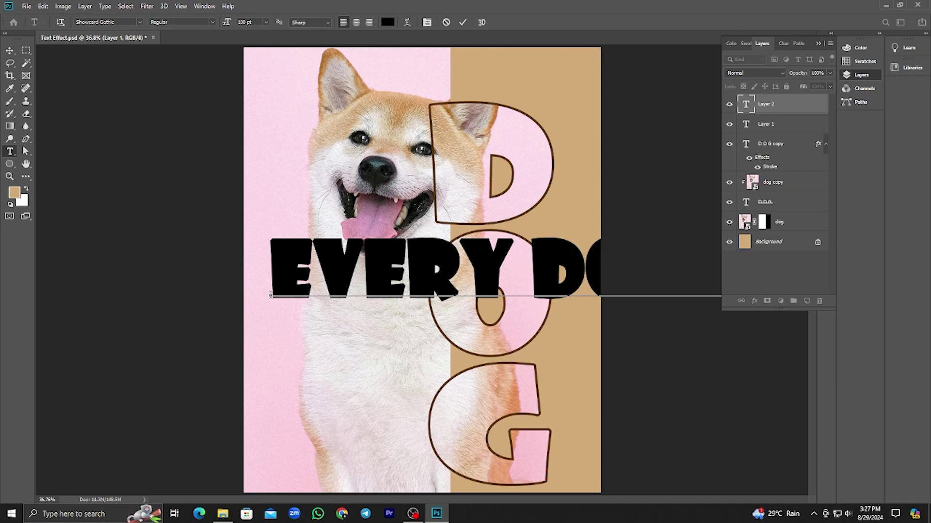
left_click(10, 49)
Step: Move the EVERY DOG MATTERS text left and scale it down to about 30% over the dog's chest
left_click_drag(487, 281, 329, 278)
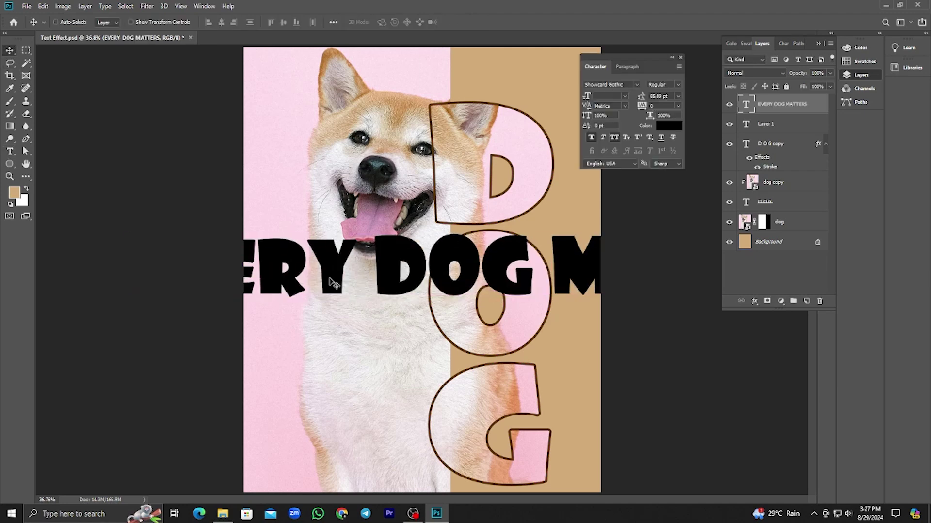
key("ctrl+t")
left_click_drag(511, 307, 411, 313)
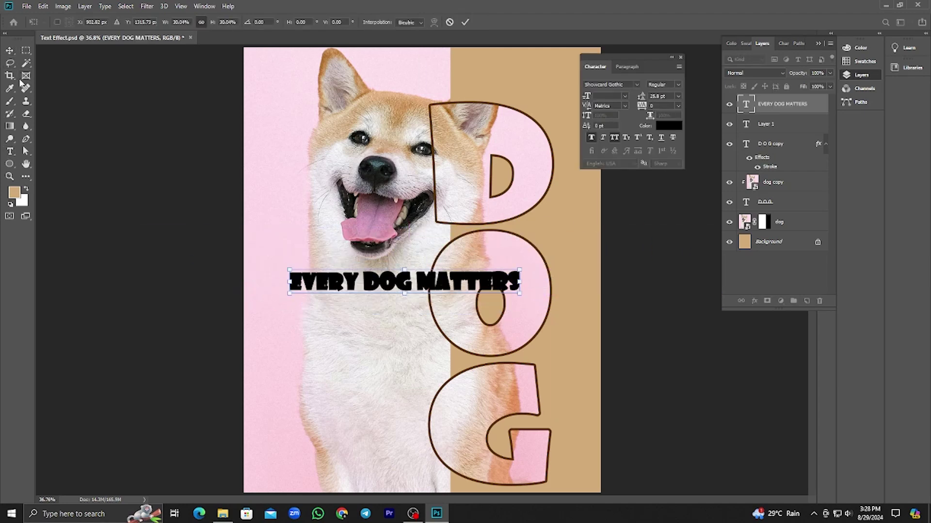
Step: Change the font of the whole EVERY DOG MATTERS text to Broadway
left_click(10, 151)
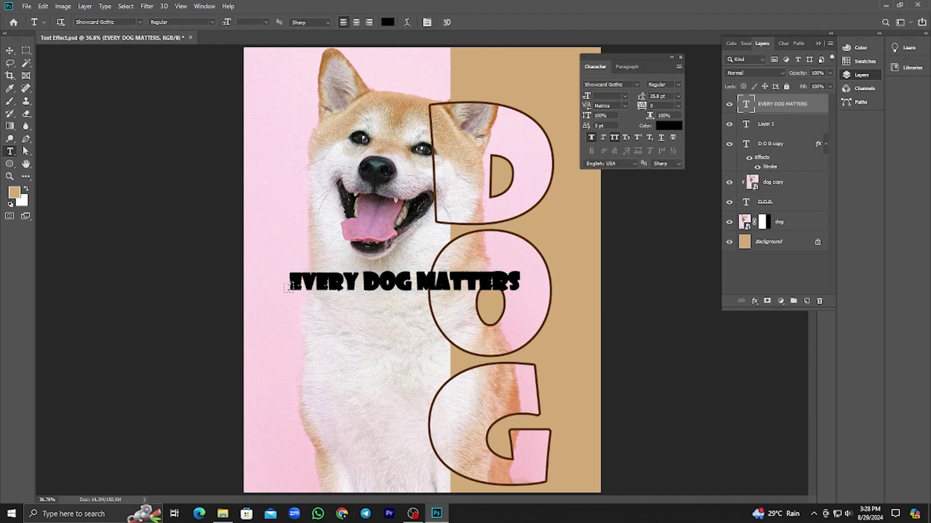
left_click_drag(289, 282, 578, 284)
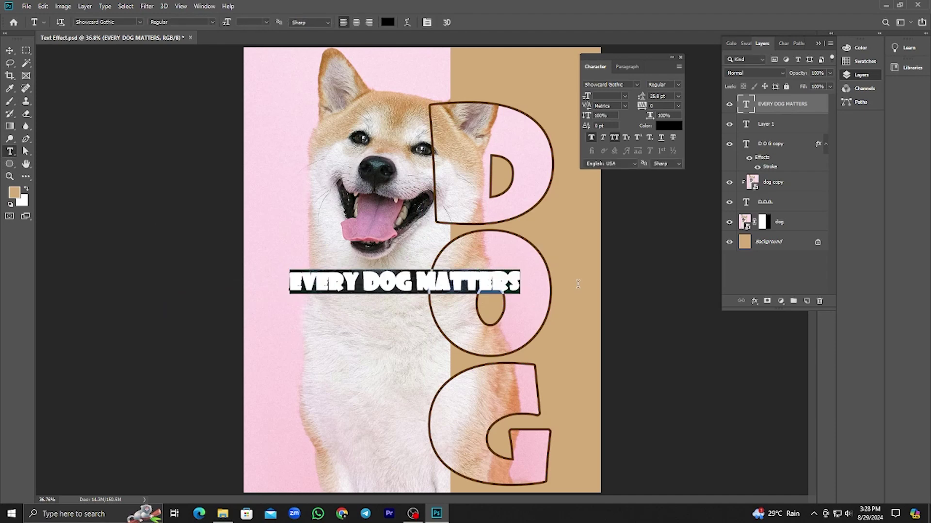
left_click(637, 85)
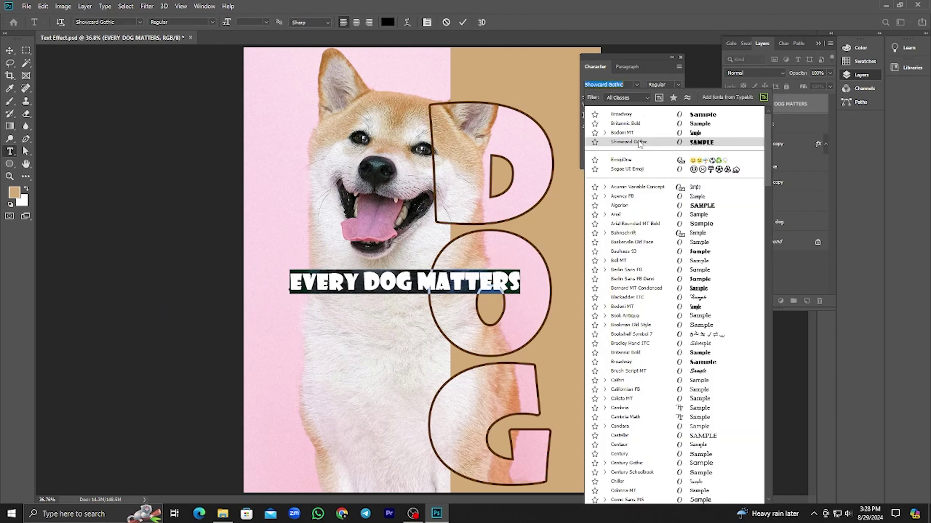
left_click(669, 362)
Step: Break the tagline into three lines reading EVERY, DOG and MATTERS, removing the spaces between the words
left_click(367, 289)
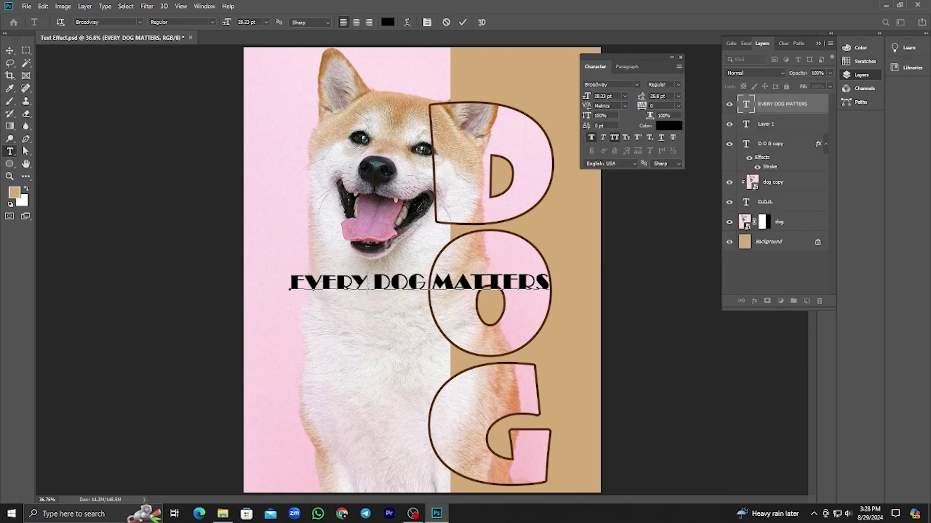
key("BackSpace")
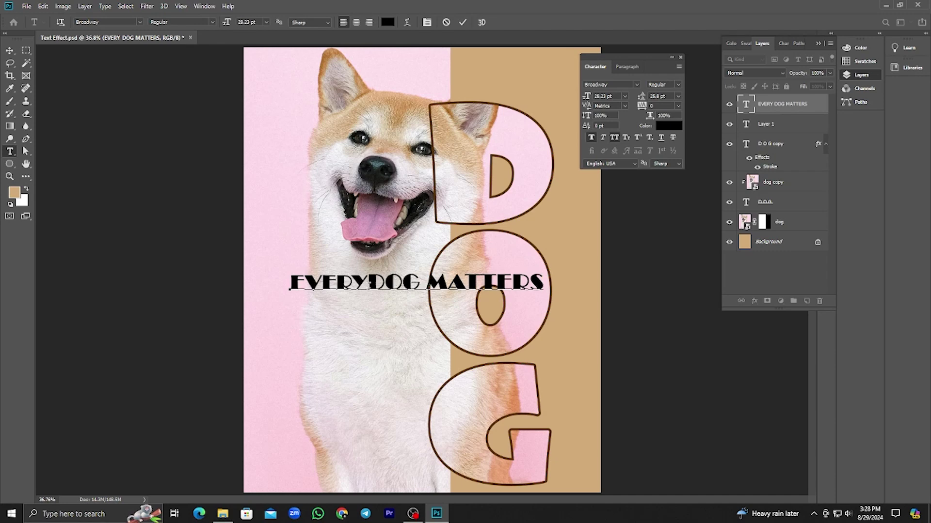
key("Return")
key("BackSpace")
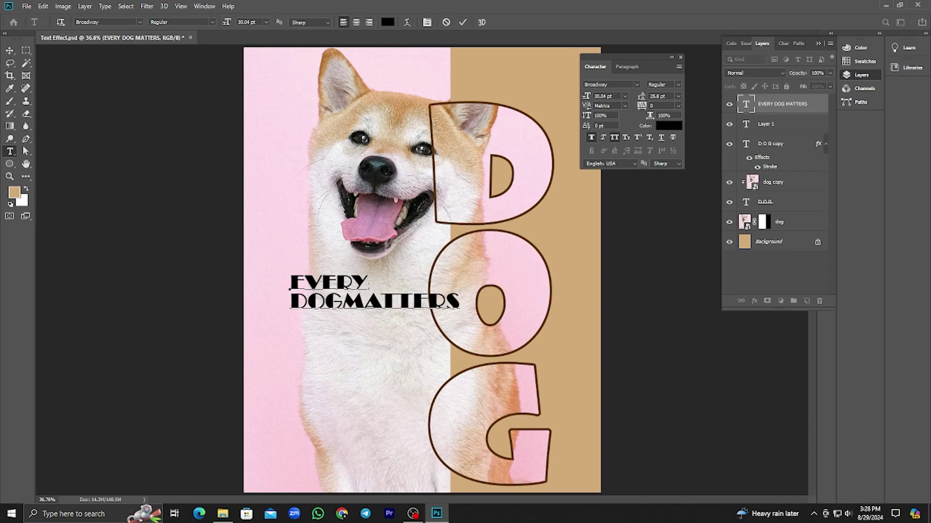
key("Return")
left_click(9, 50)
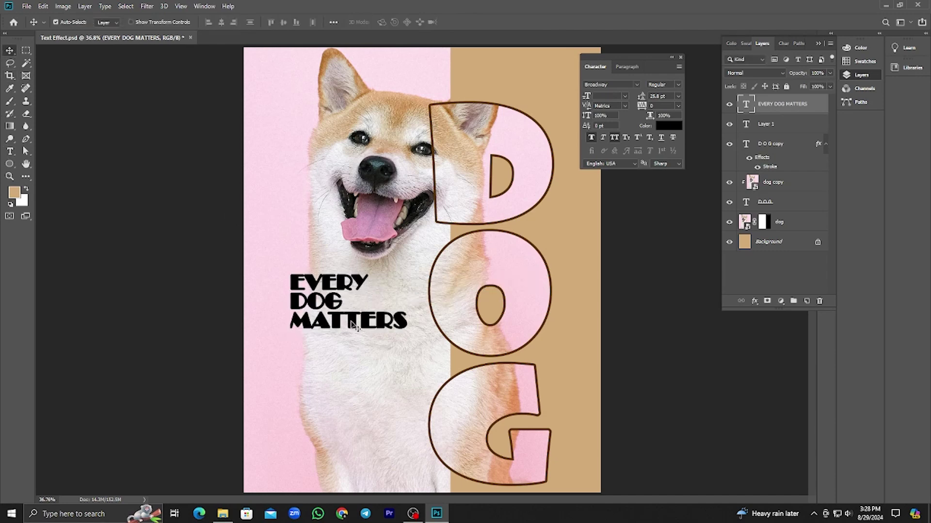
Step: Enlarge the three-line tagline to about 165% and place it over the dog's lower chest, near the poster's left edge
left_click_drag(353, 326, 348, 345)
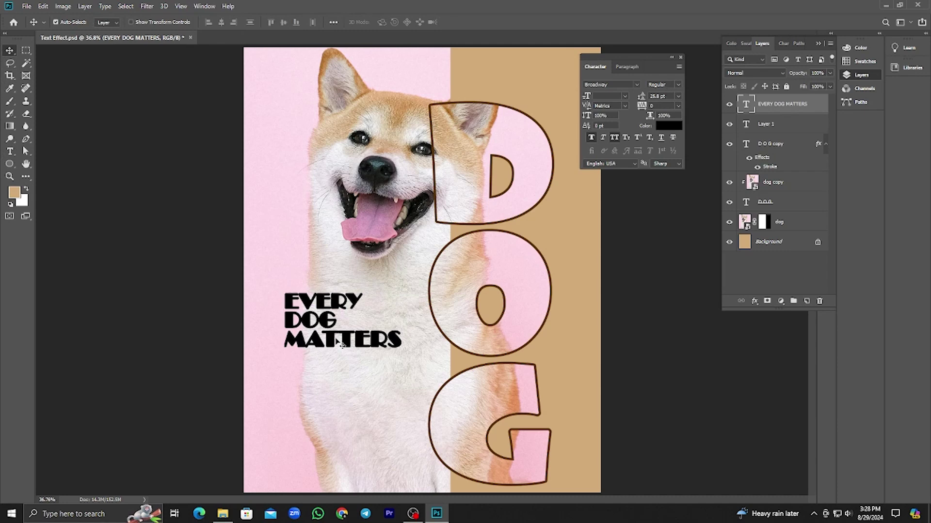
key("ctrl+t")
left_click_drag(402, 352, 476, 391)
left_click_drag(410, 377, 381, 387)
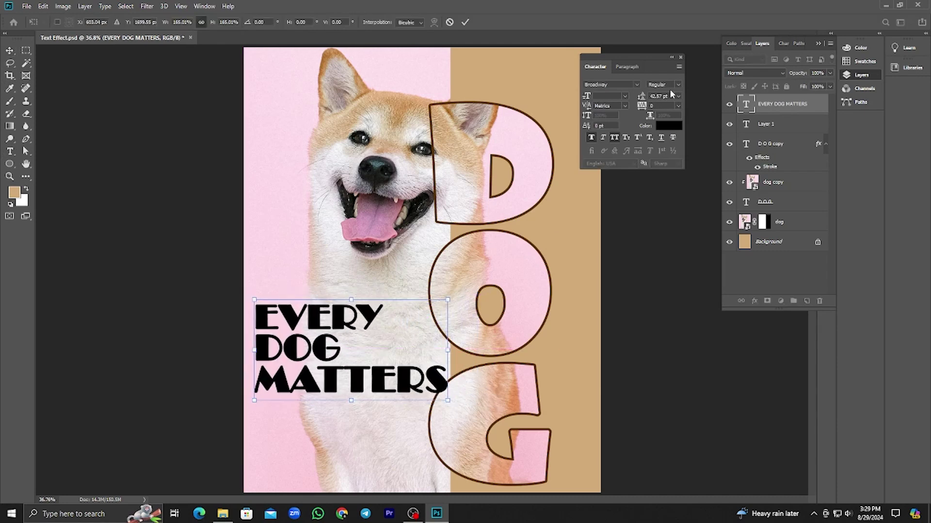
Step: Set the letter tracking of the whole EVERY DOG MATTERS text to 100
left_click(10, 151)
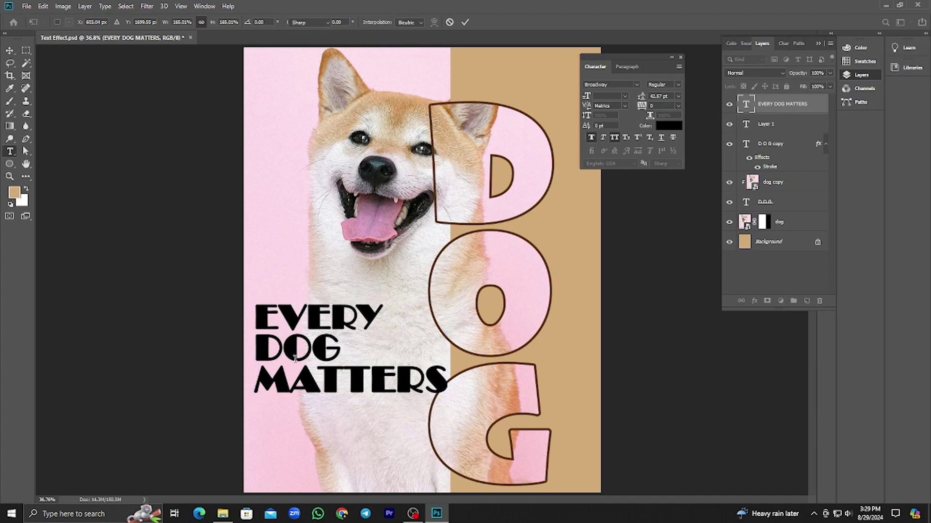
left_click_drag(255, 306, 448, 395)
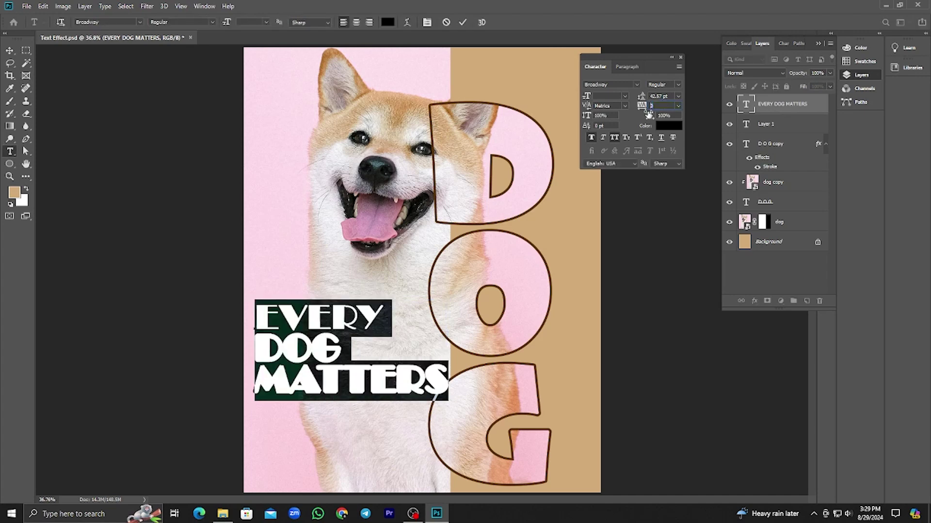
key("Up")
key("Up")
key("Up")
key("Up")
key("Up")
left_click(10, 50)
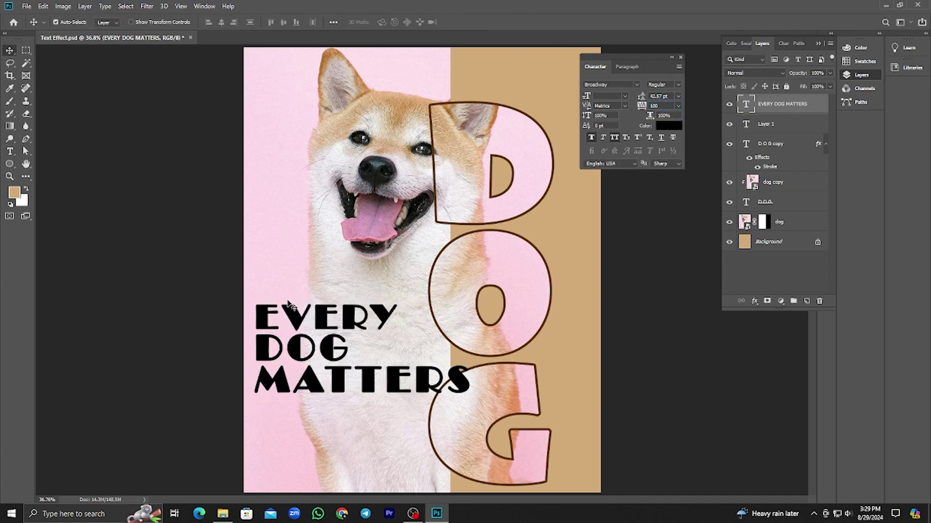
Step: Scale the tagline down to about 83% and position it just left of the outlined G
key("ctrl+t")
left_click_drag(470, 398, 445, 391)
left_click_drag(372, 385, 371, 381)
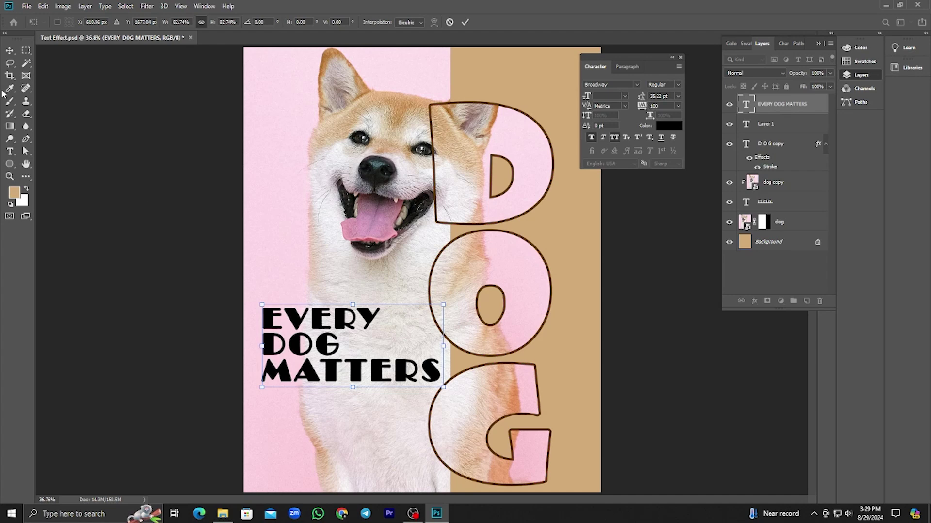
key("Return")
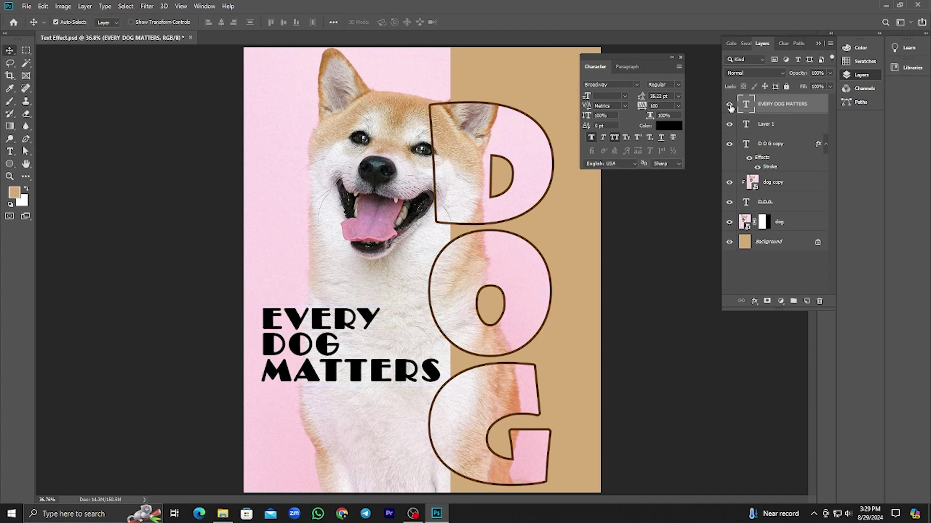
Step: Add a Solid Color fill layer in tan #dcb07b above the tagline text layer
left_click(781, 301)
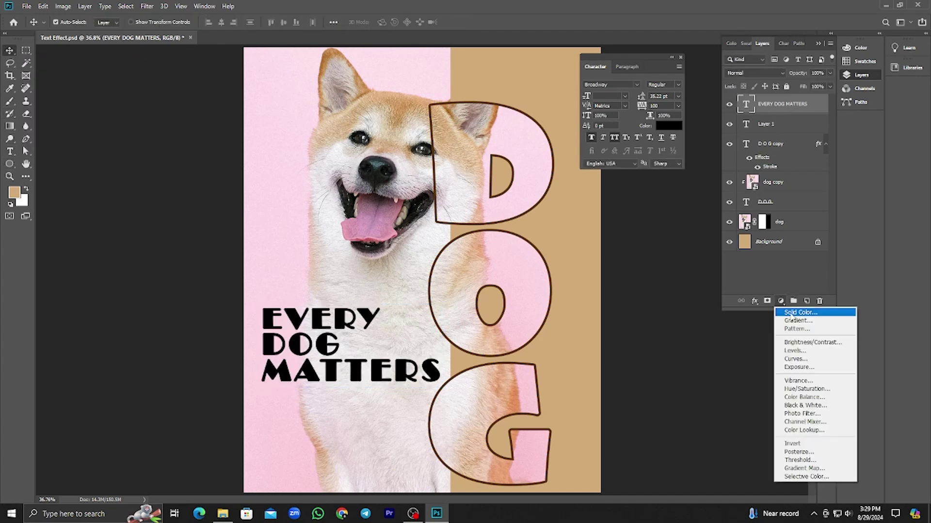
left_click(799, 313)
left_click_drag(453, 187, 454, 185)
left_click(617, 165)
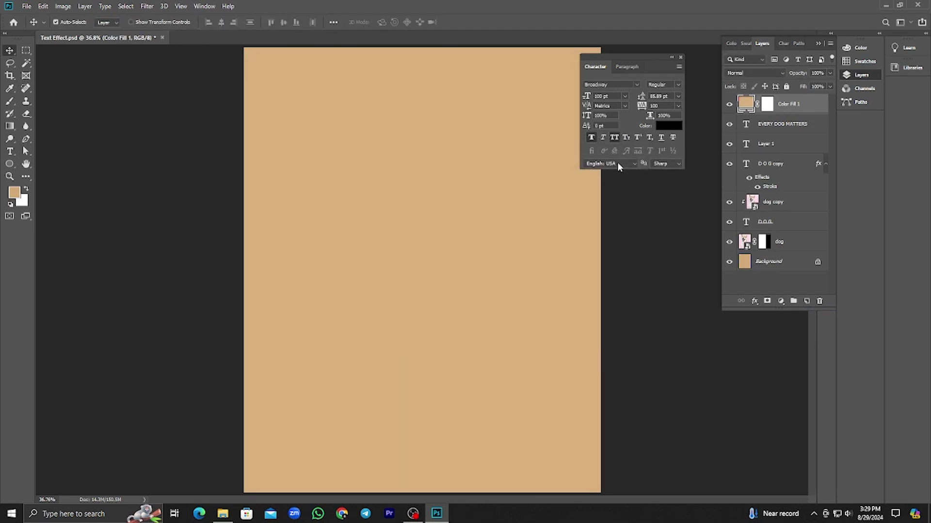
Step: Clip the tan color fill layer to the EVERY DOG MATTERS text layer
left_click(770, 111)
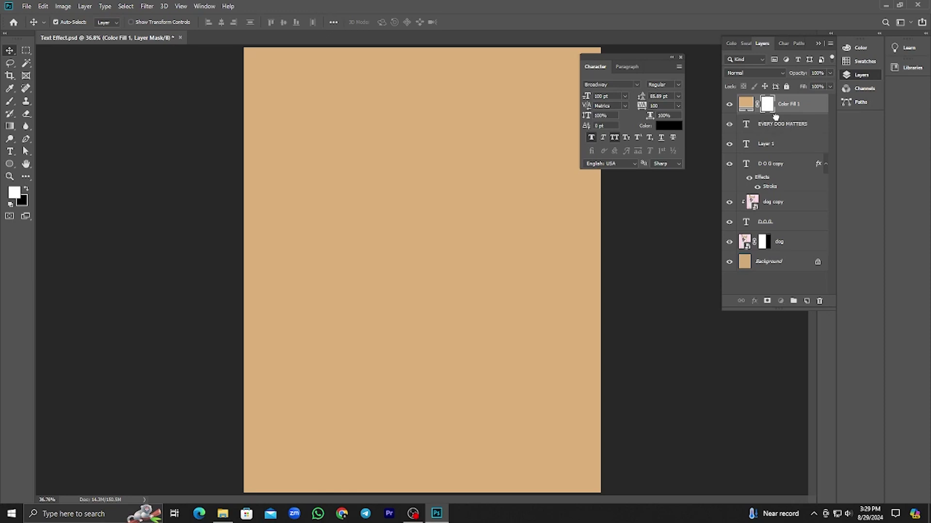
left_click(774, 123)
left_click(729, 104)
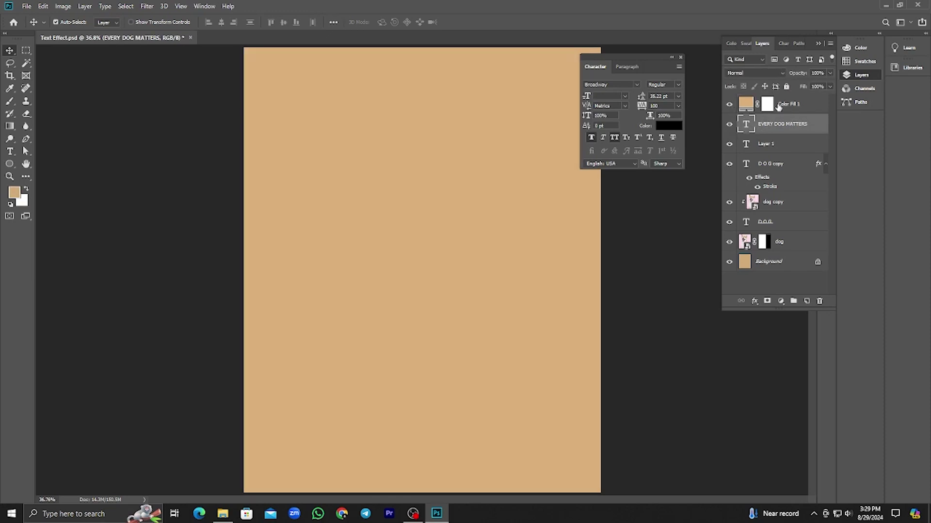
left_click(786, 107)
left_click(766, 106)
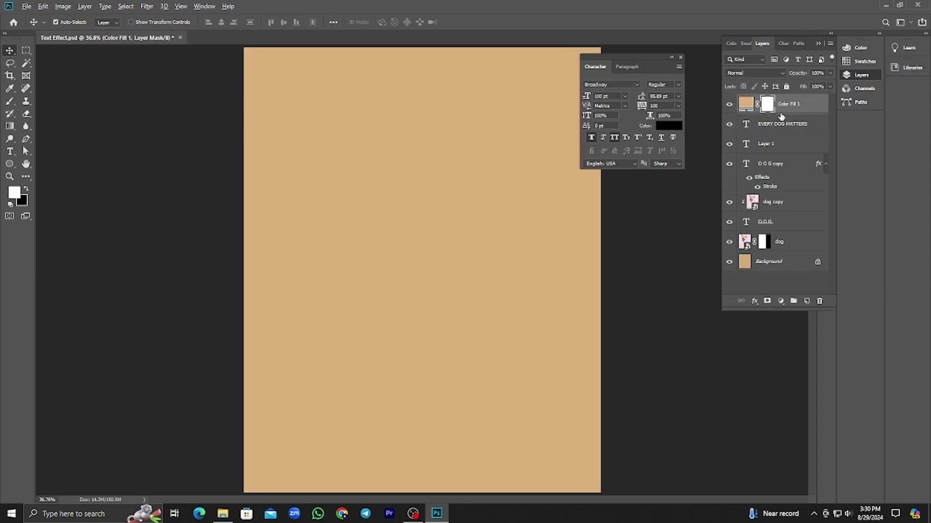
left_click(781, 115, "alt")
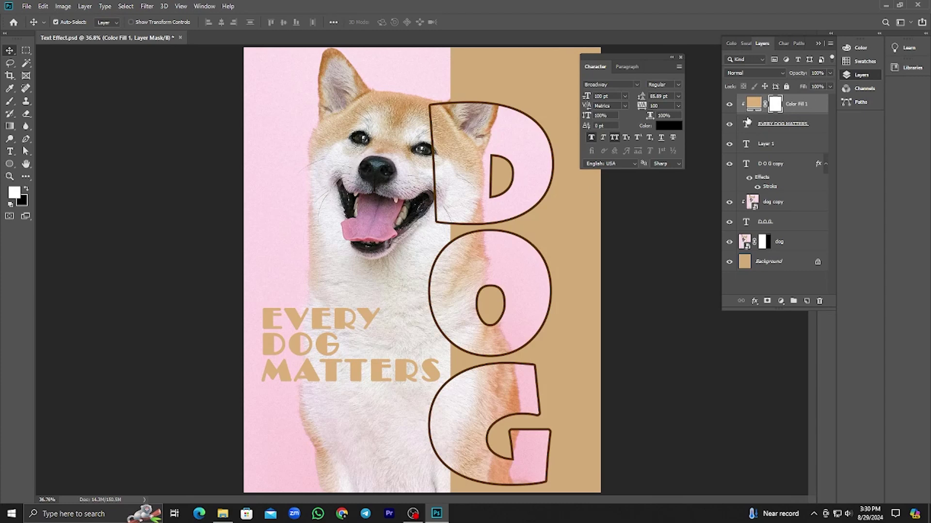
Step: Recolor the tagline's clipped color fill to dark brown #61431f and close the character settings
double_click(754, 103)
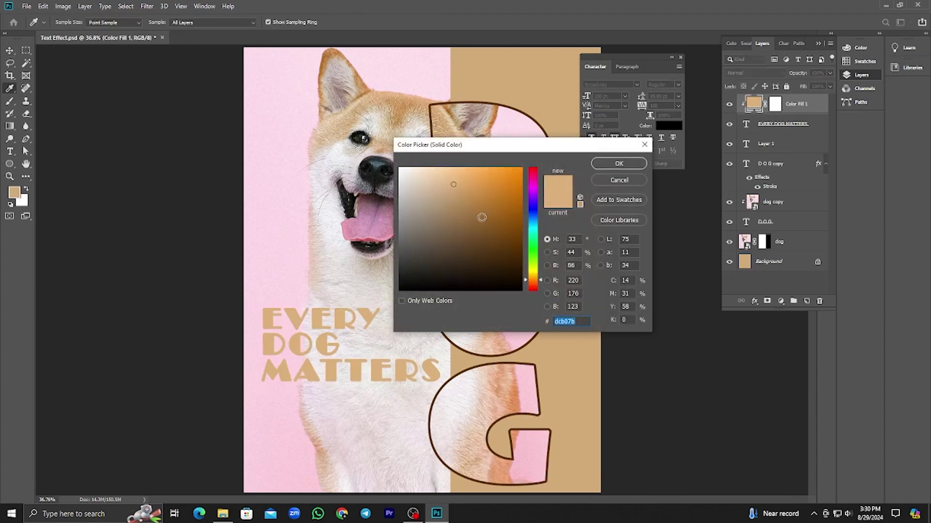
left_click_drag(481, 217, 483, 244)
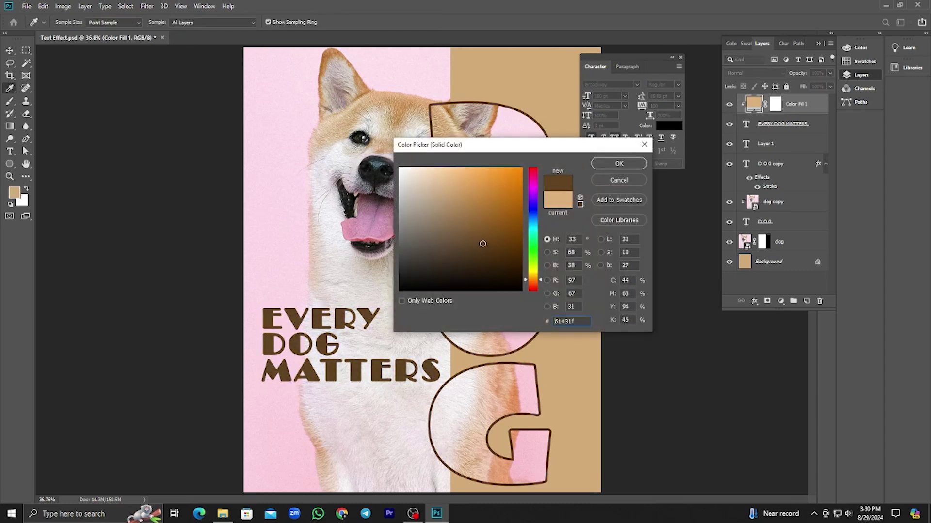
left_click(617, 163)
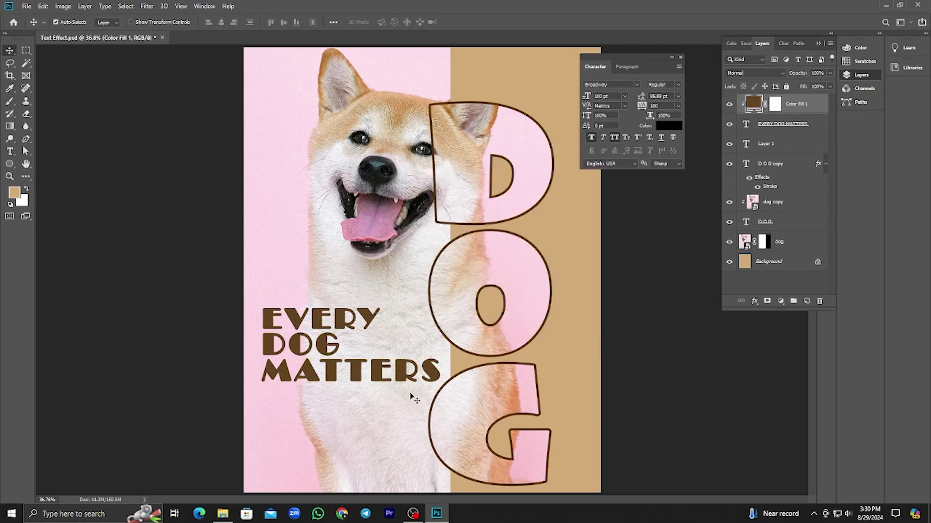
left_click(681, 58)
Step: Add a smooth Inner Bevel to the EVERY DOG MATTERS layer with 615% depth, 9 px size and 0 px soften
double_click(781, 189)
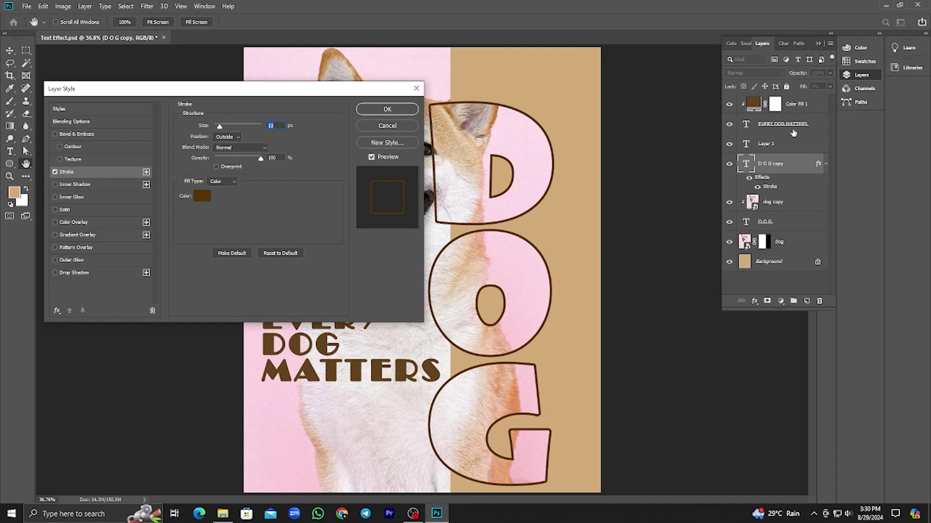
left_click(416, 88)
double_click(812, 127)
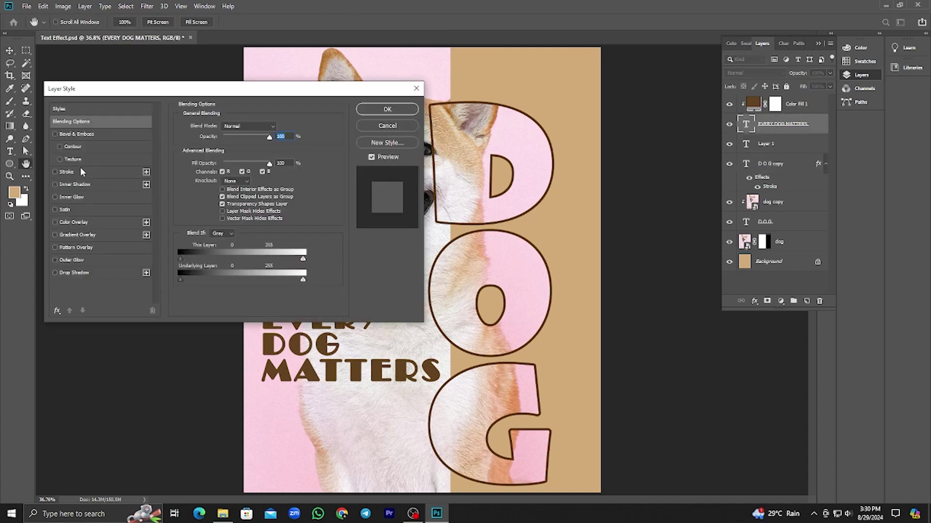
left_click(64, 134)
left_click_drag(221, 166, 224, 166)
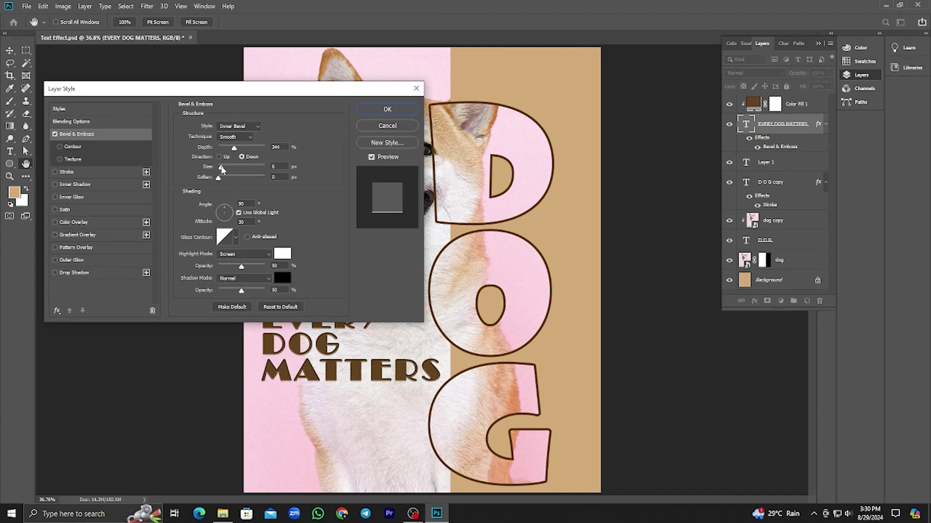
left_click_drag(249, 91, 326, 57)
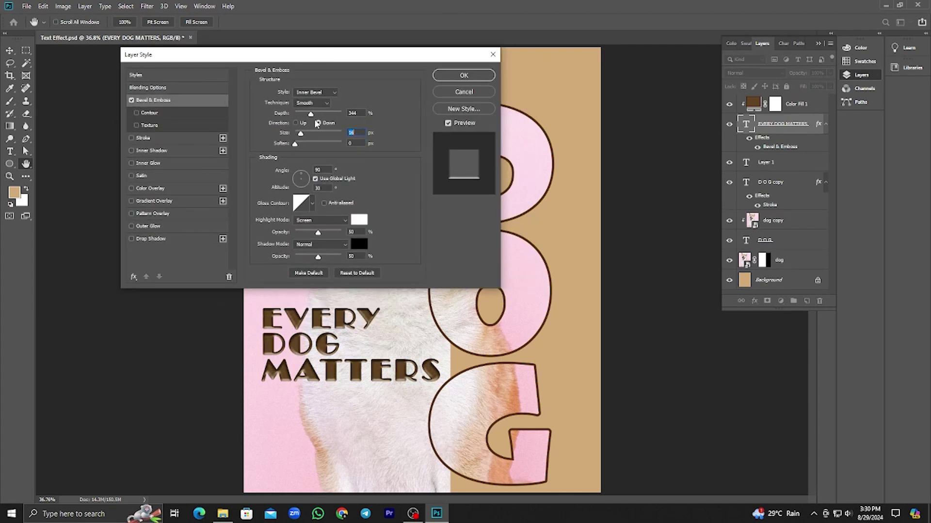
left_click_drag(311, 114, 294, 145)
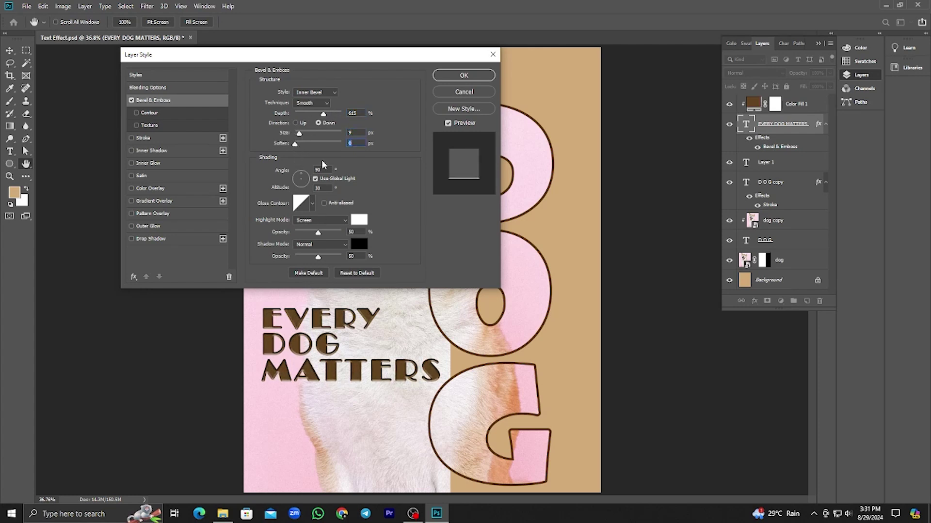
Step: Try the Chisel Hard bevel technique on the tagline, then return it to Smooth
left_click(323, 103)
left_click(320, 119)
left_click(325, 104)
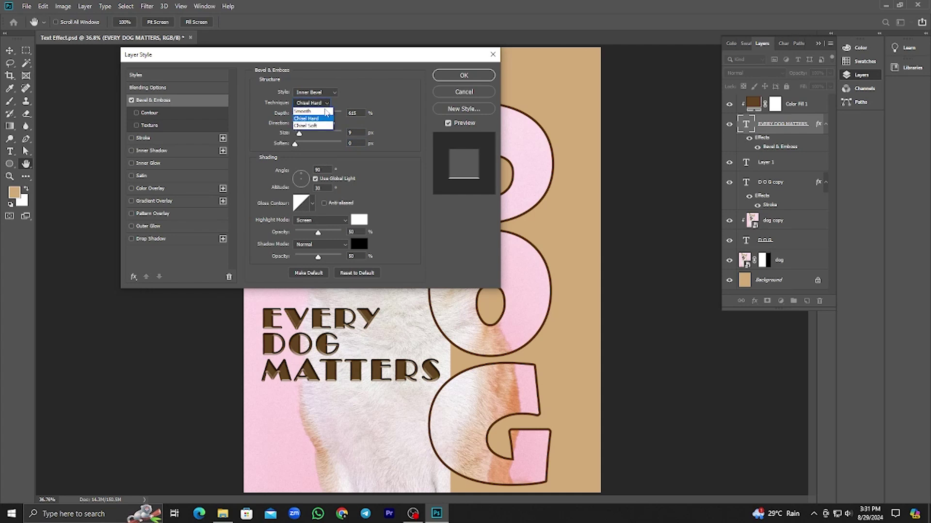
left_click(326, 111)
left_click(324, 103)
left_click(324, 111)
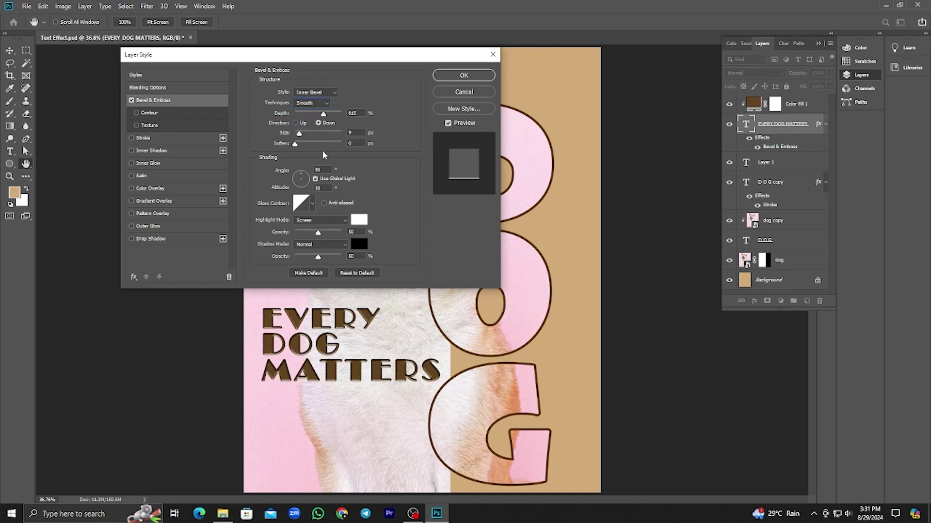
Step: Set the tagline's bevel direction to Up with a size of about 10 px and apply the layer style
left_click_drag(299, 136, 301, 136)
left_click(297, 123)
left_click_drag(300, 135, 301, 136)
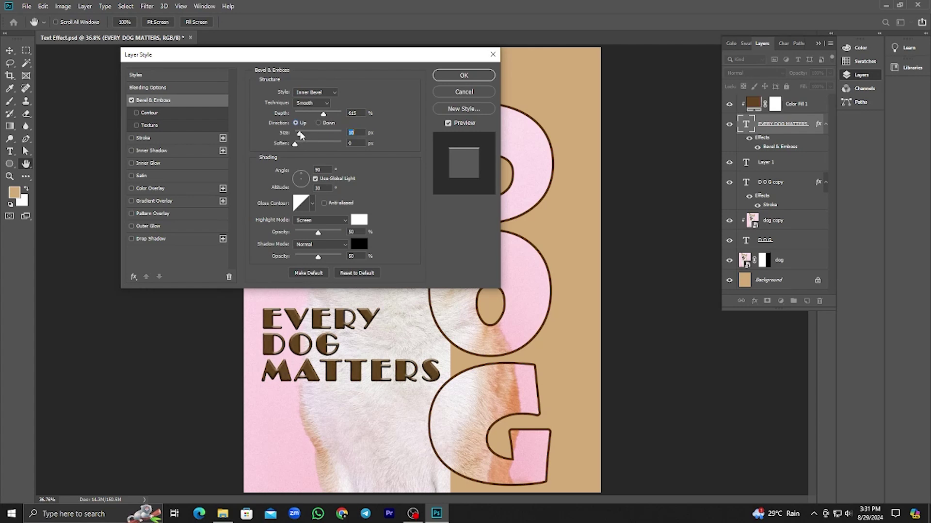
left_click(460, 77)
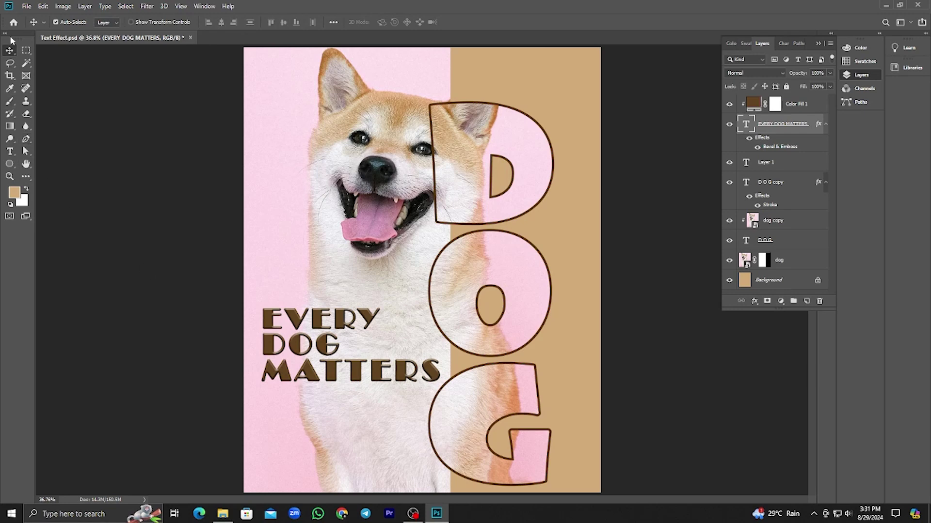
Step: Add a new empty layer on top of the stack and place the paws image there as an embedded file
scroll(384, 256, "down", 2)
key("ctrl+0")
left_click(780, 291)
left_click(806, 301)
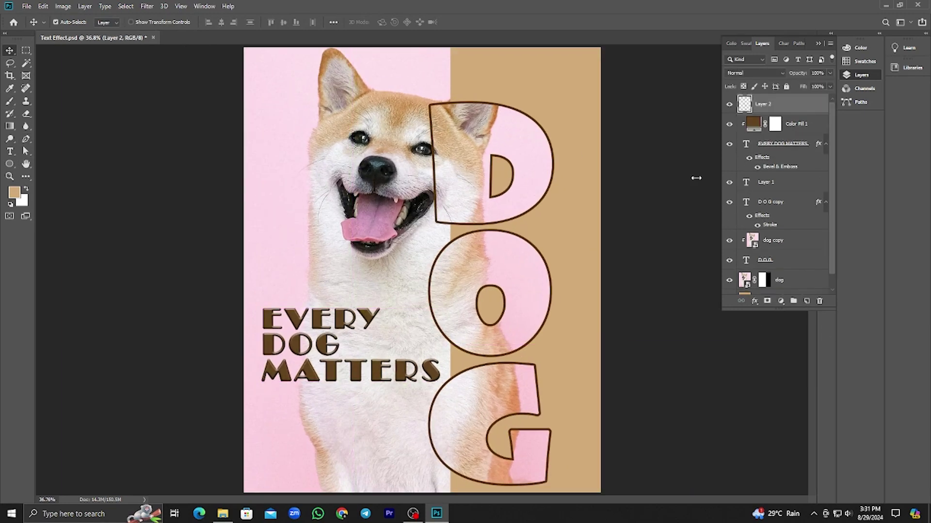
left_click(27, 6)
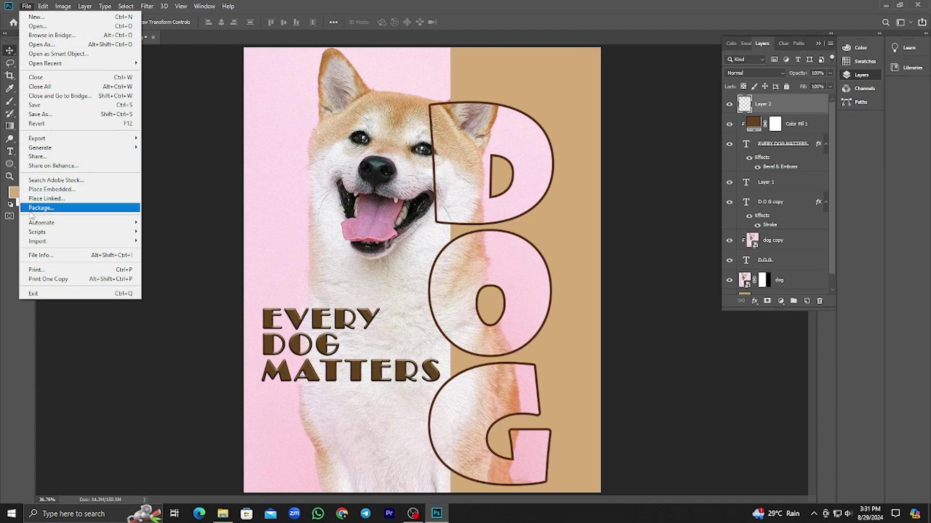
left_click(48, 189)
left_click(322, 133)
left_click(382, 247)
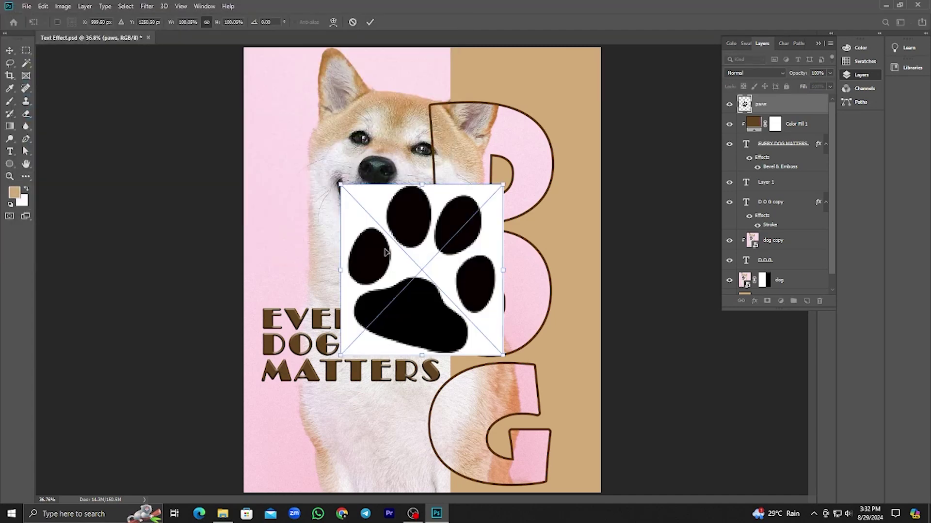
Step: Scale the placed paw image to about half its size and position it left of the dog's mouth
left_click_drag(505, 358, 425, 274)
left_click_drag(413, 256, 317, 222)
key("Return")
Step: Rasterize the paws layer and delete its white background with the Magic Wand
right_click(794, 111)
left_click(822, 263)
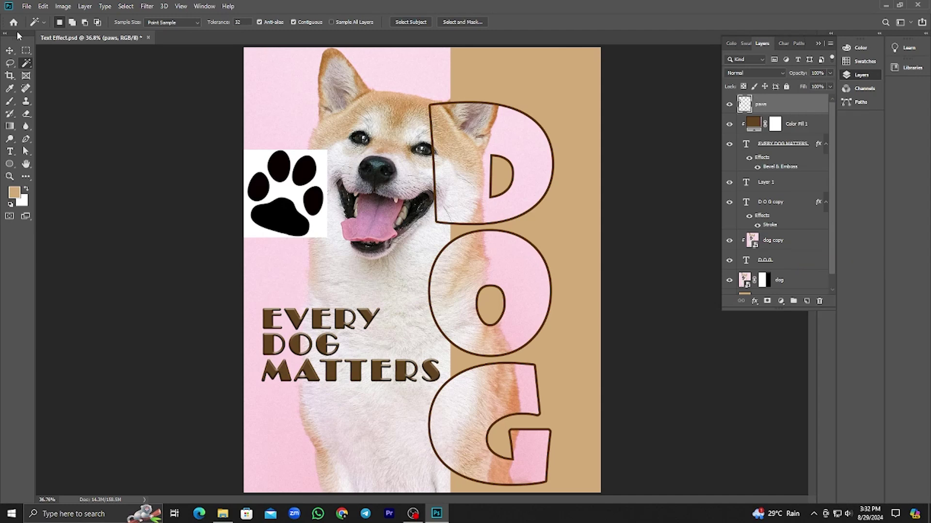
left_click(290, 194)
key("Delete")
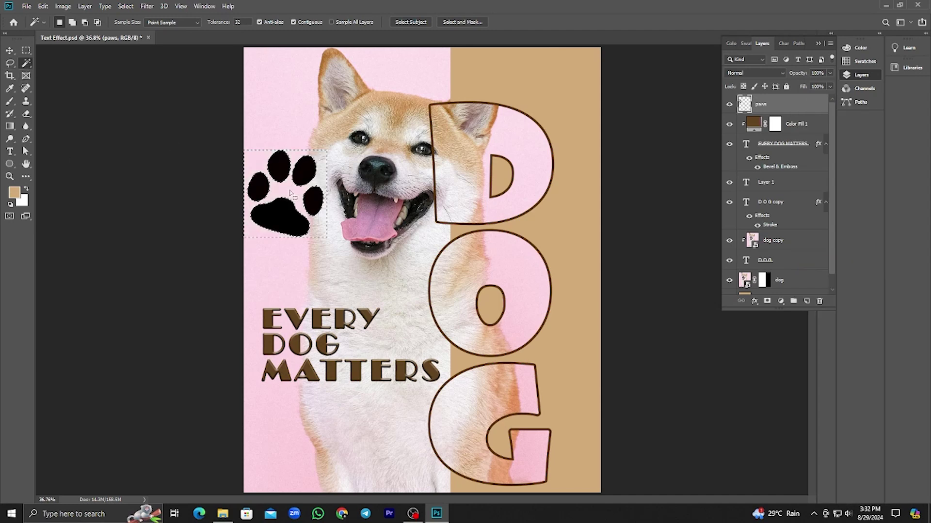
Step: Move the paw print below the tagline and scale it down to about 51%
key("v")
left_click_drag(290, 189, 364, 432)
key("ctrl+t")
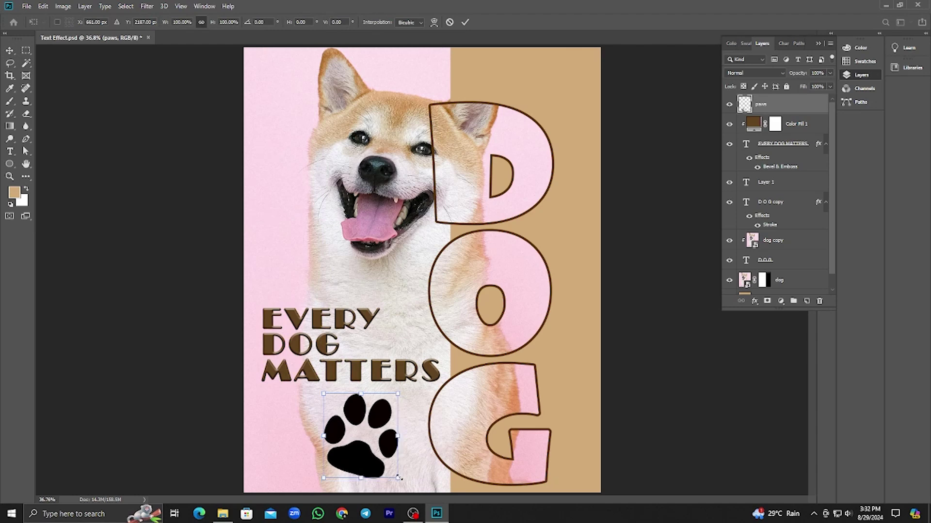
left_click_drag(399, 480, 347, 458)
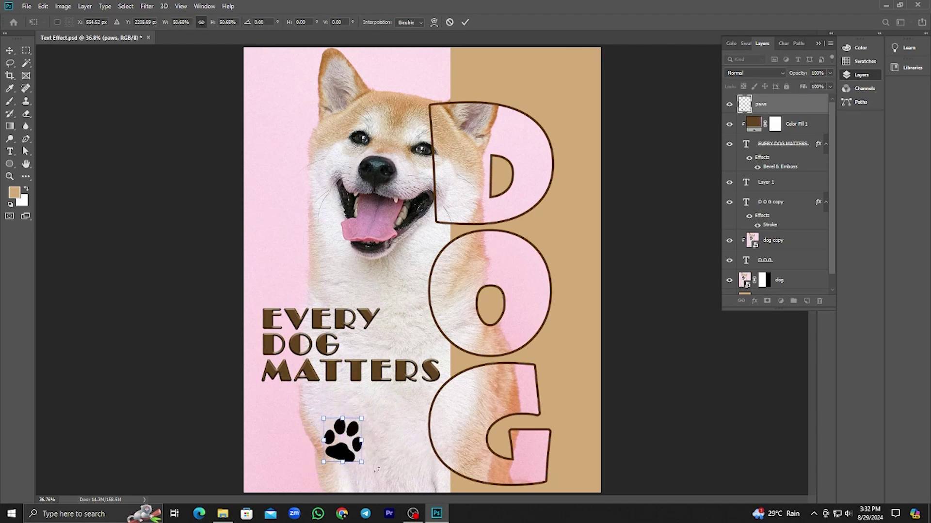
key("Return")
Step: Add a tan #d3ab7a Solid Color fill layer and clip it to the paws layer
left_click(780, 301)
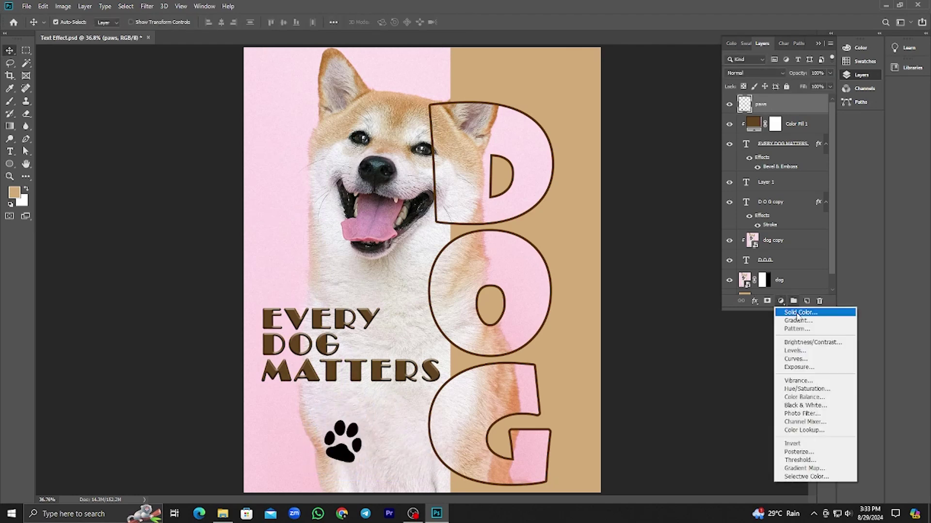
left_click(787, 304)
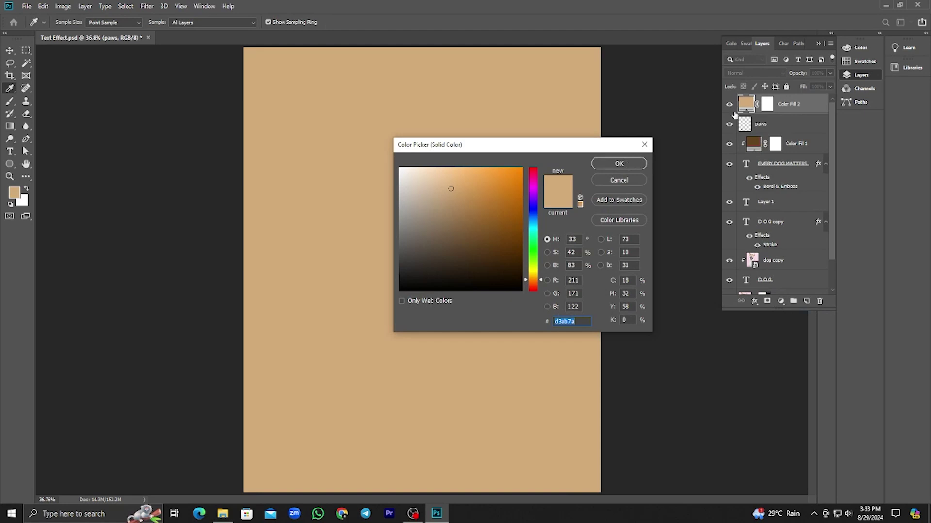
left_click(618, 164)
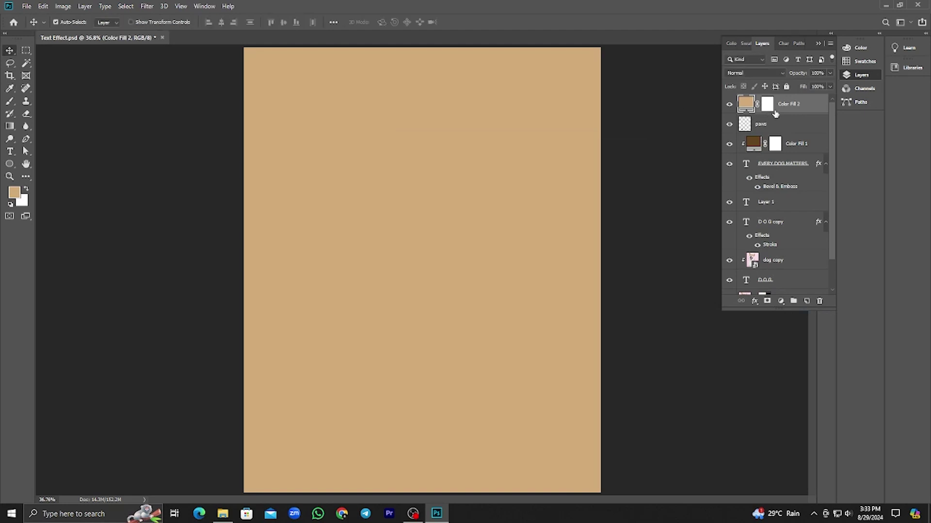
left_click(776, 113, "alt")
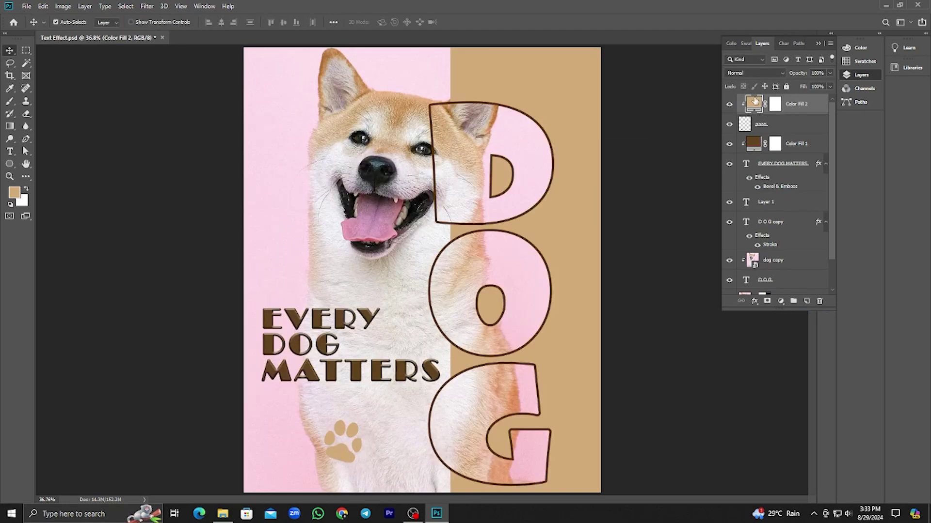
Step: Change the paw print's clipped color fill from tan to a dark brown matching the tagline
double_click(753, 104)
mouse_move(466, 200)
left_mouse_down()
mouse_move(471, 222)
mouse_move(449, 242)
mouse_move(483, 236)
left_mouse_up()
left_click(619, 163)
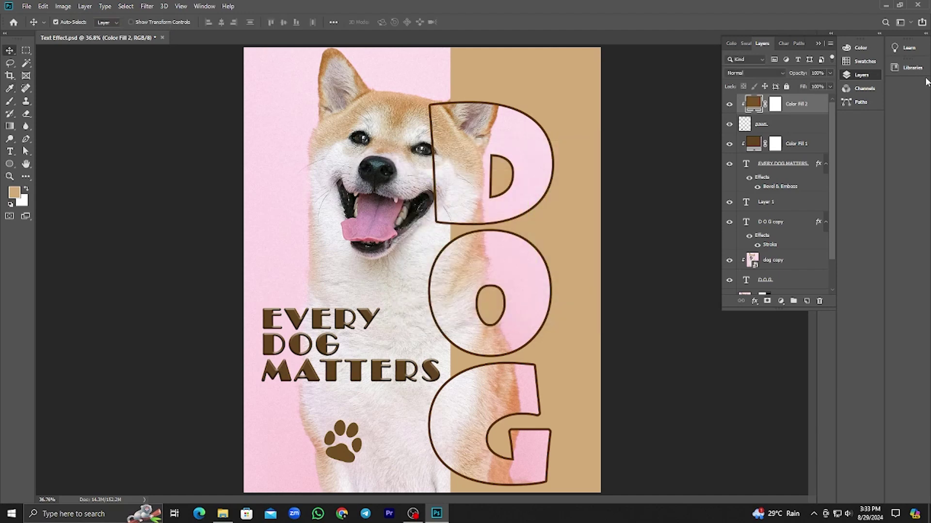
Step: Duplicate the paw and its color fill twice, then shrink one copy and place it just above the E of EVERY
left_click(788, 126, "shift")
key("ctrl+j")
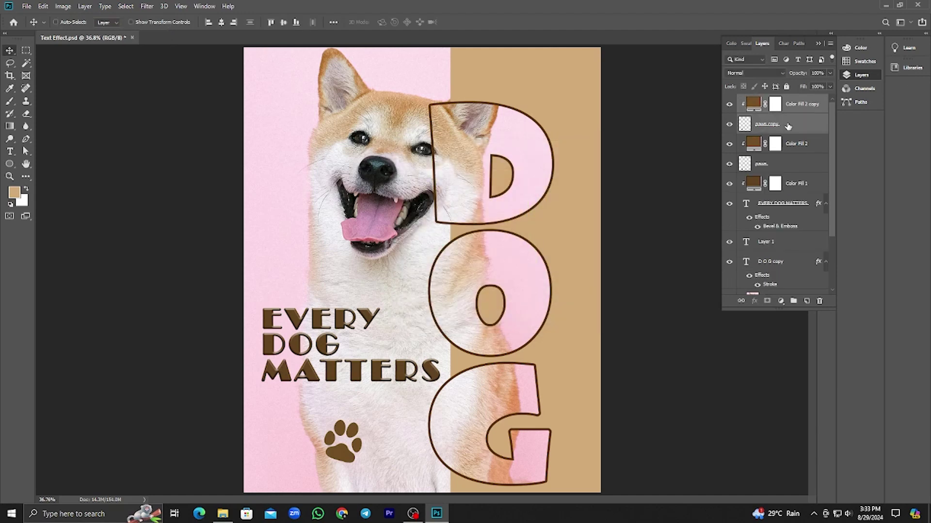
key("ctrl+j")
left_click_drag(343, 464, 268, 288)
key("ctrl+t")
key("Return")
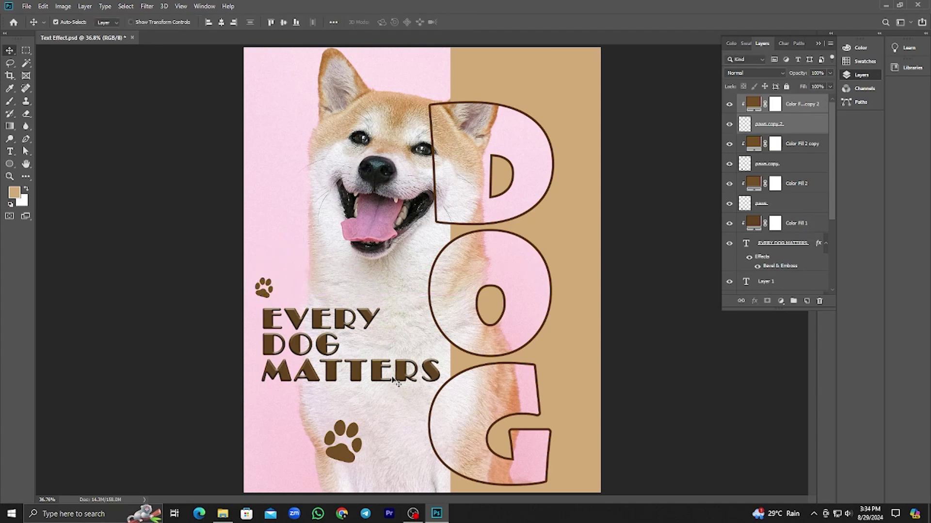
Step: Move the other paw copy with its color fill to the right of DOG in the tagline and scale it to about 41%
left_click(793, 149)
left_click(786, 166, "shift")
left_click_drag(355, 445, 401, 343)
key("ctrl+t")
key("Return")
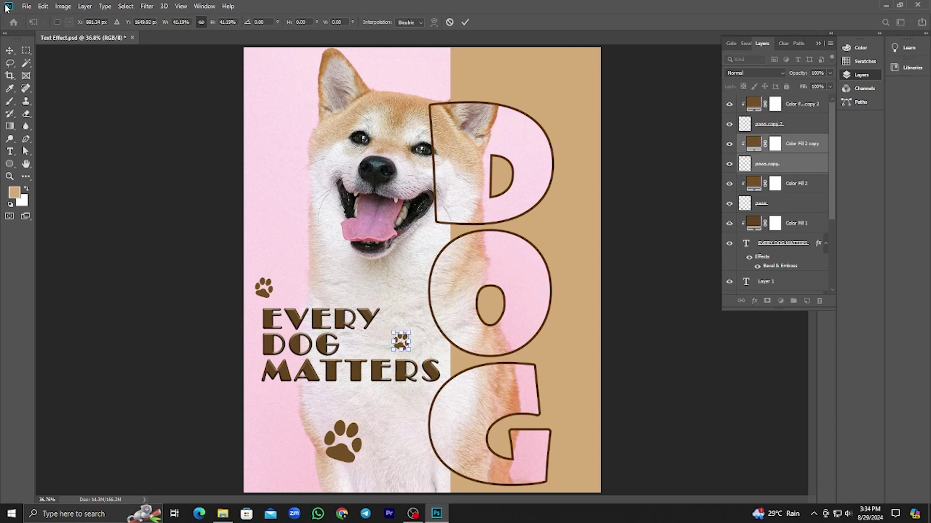
Step: Scale the small paw above EVERY down to about 89% and shift it slightly toward the poster's left edge
left_click(266, 296)
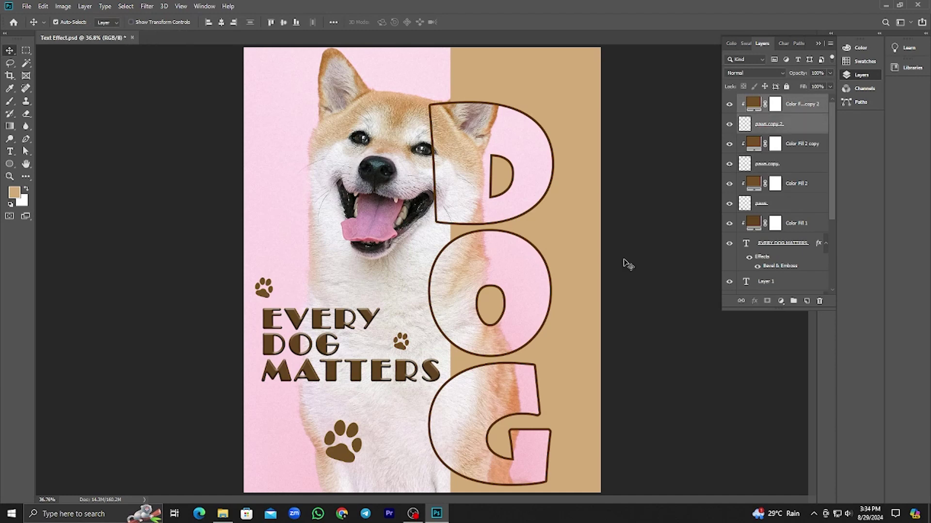
key("ctrl+t")
mouse_move(273, 297)
left_mouse_down()
mouse_move(265, 290)
mouse_move(261, 302)
mouse_move(262, 292)
left_mouse_up()
scroll(264, 291, "up", 2)
scroll(292, 306, "down", 3)
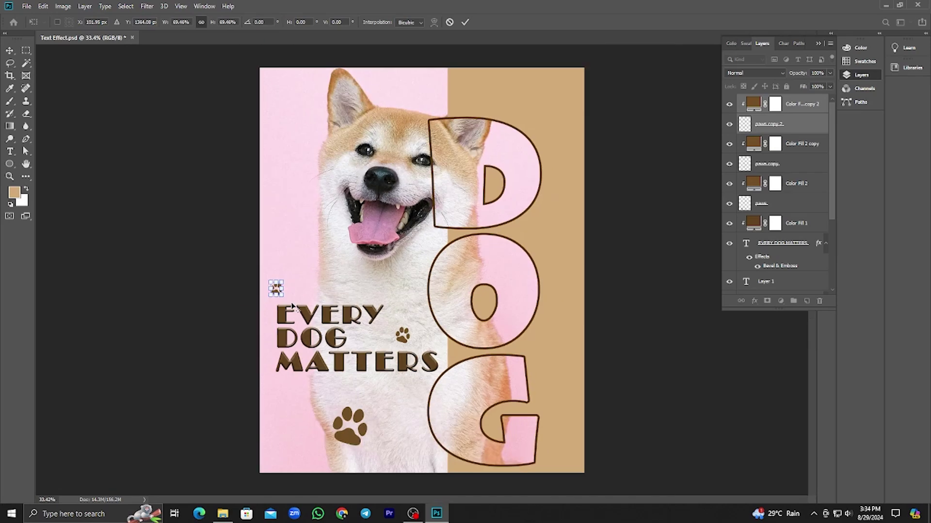
key("Return")
scroll(310, 432, "up", 1)
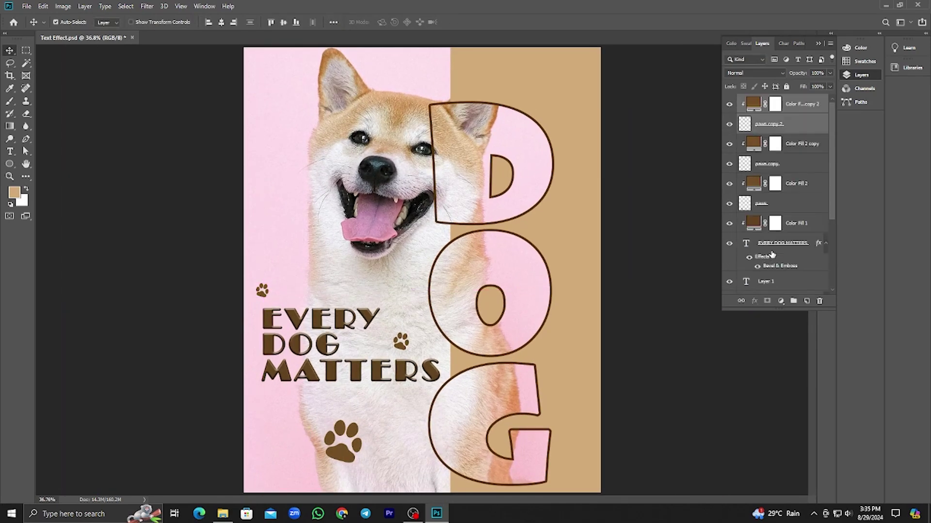
Step: Merge all layers from the top paw color fill down to the dog photo, leaving the Background separate
scroll(790, 124, "down", 3)
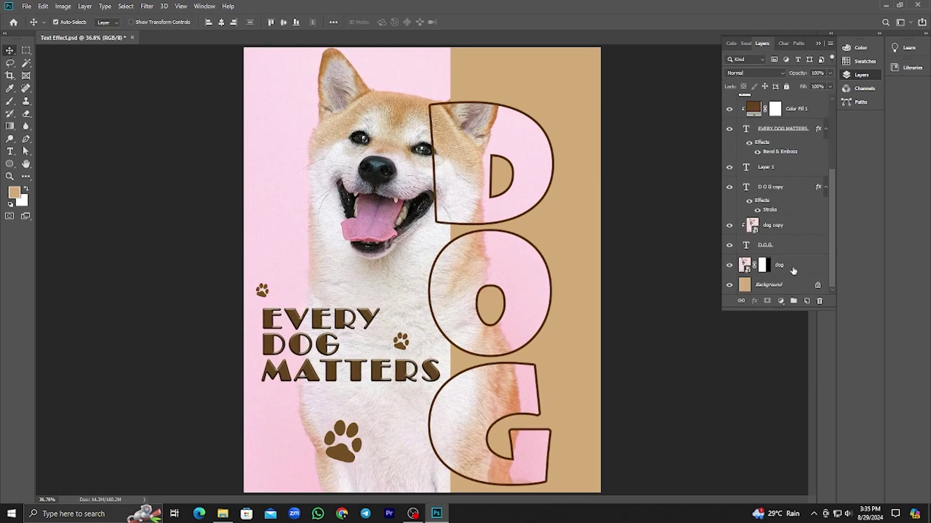
left_click(792, 270, "shift")
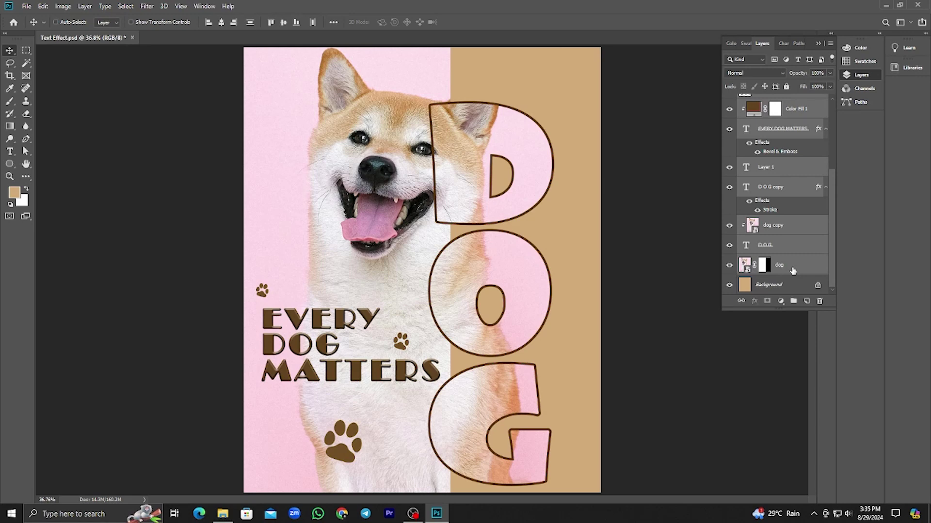
key("ctrl+e")
Step: Hide and reshow the Background to check the merged artwork, then collapse the layer list and view the whole poster
left_click(730, 125)
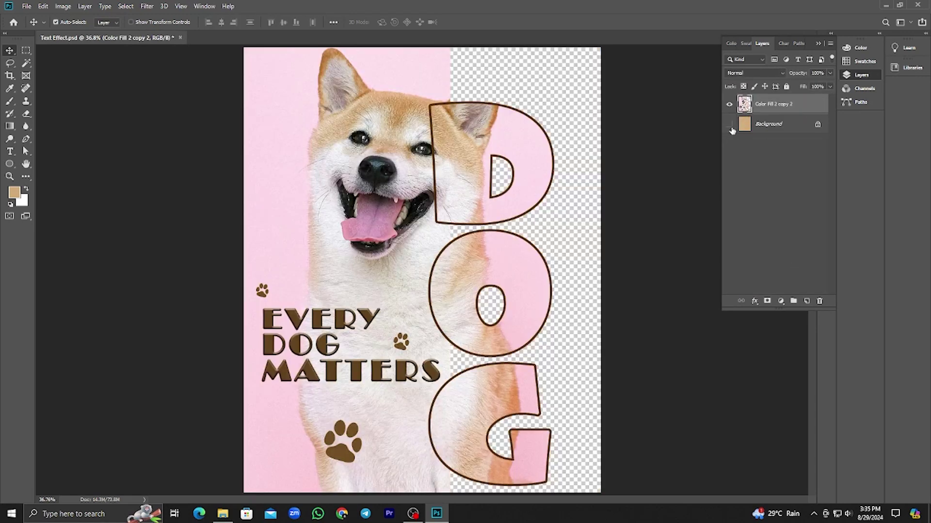
left_click(729, 125)
left_click(859, 76)
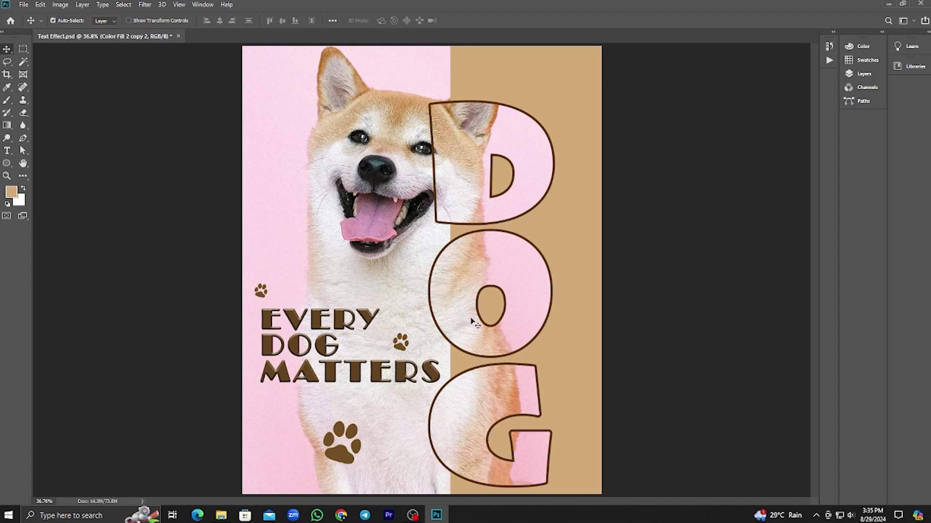
scroll(474, 354, "down", 2)
key("ctrl+0")
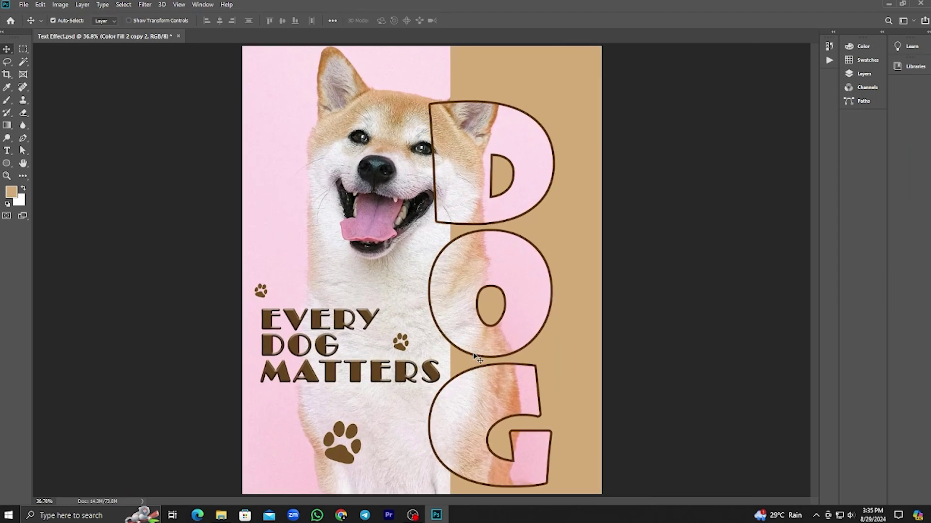